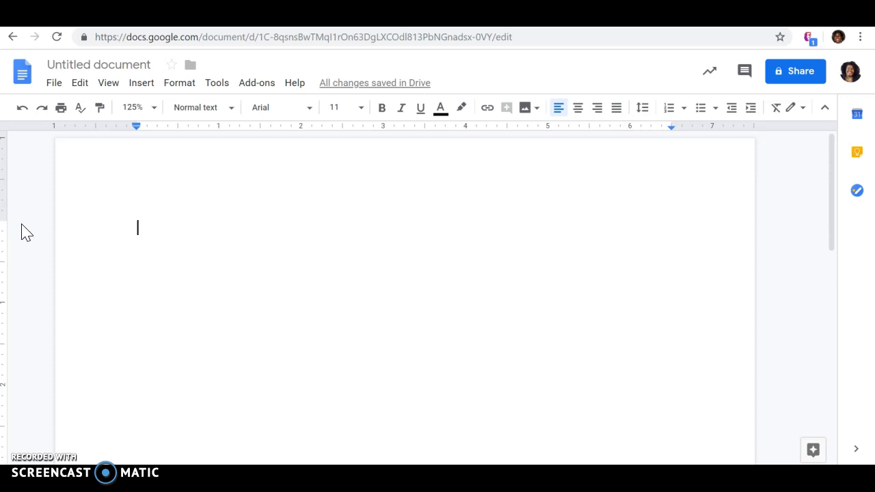
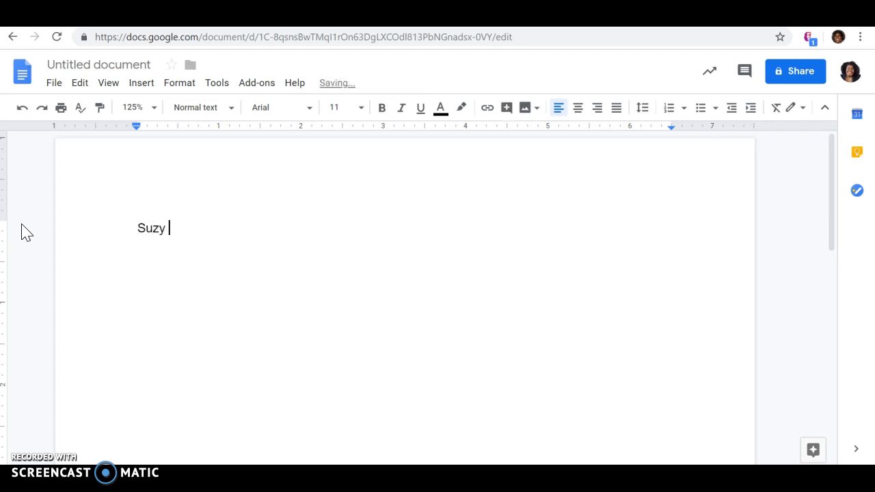
- Type the student's name, teacher's name, 'Honors English 12' and '15 May 2019' on separate lines
{"action": "key", "text": "Return"}
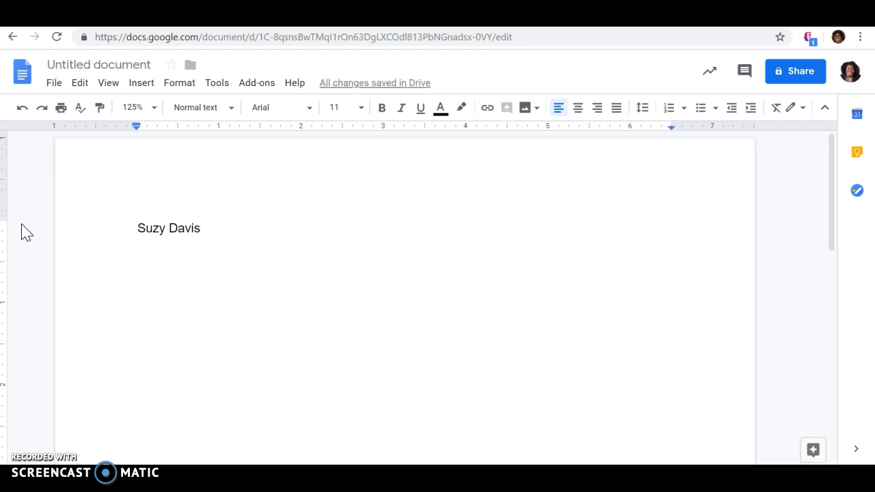
{"action": "type", "text": "Dr. "}
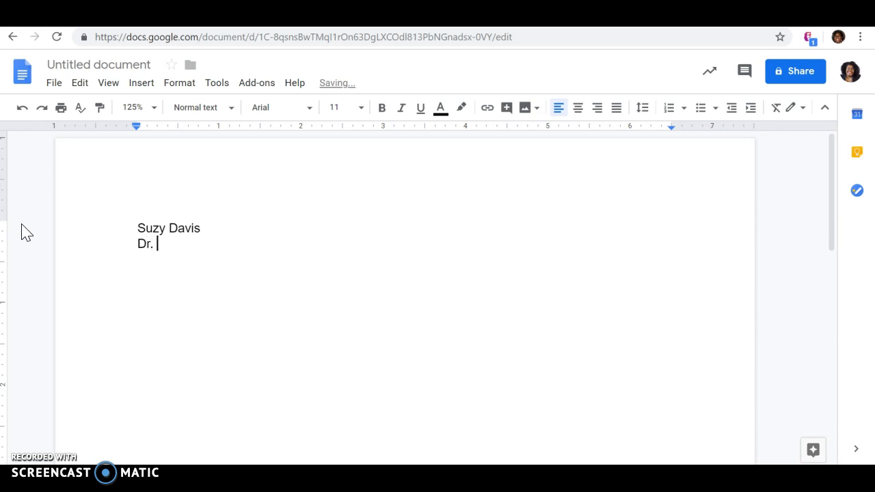
{"action": "type", "text": "Hill"}
{"action": "key", "text": "Return"}
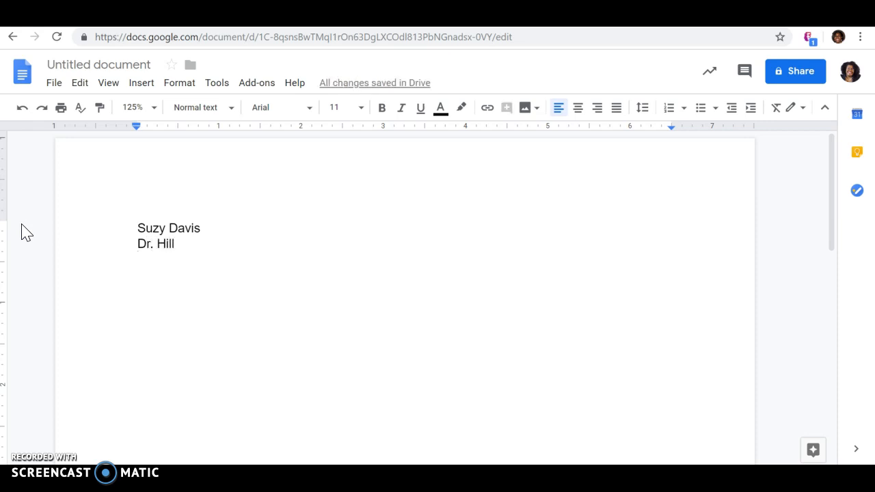
{"action": "type", "text": "Hono"}
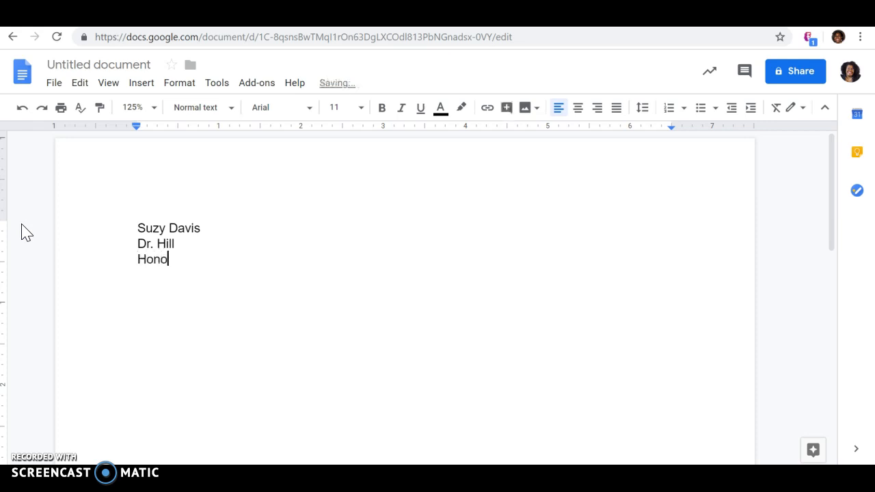
{"action": "type", "text": "rs English 12"}
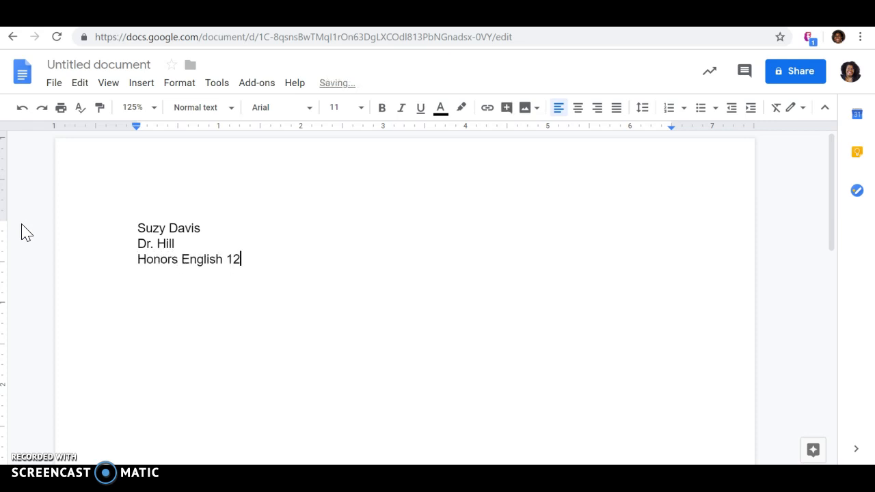
{"action": "key", "text": "Return"}
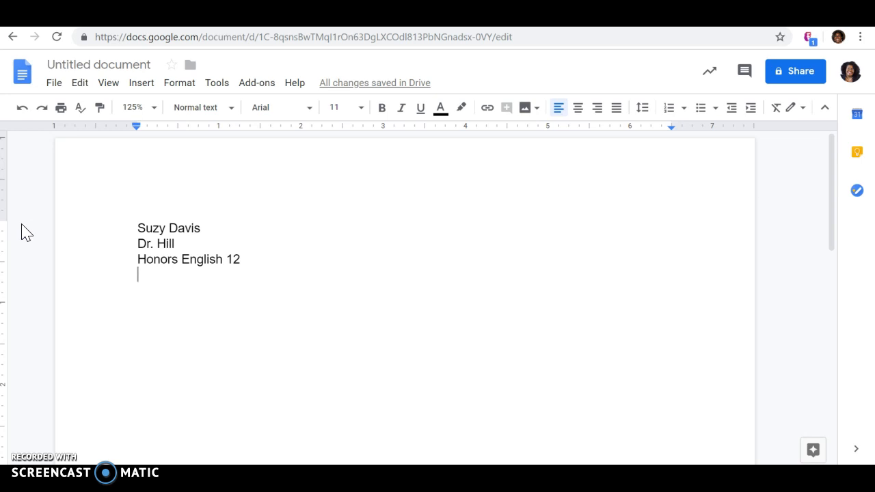
{"action": "type", "text": "1"}
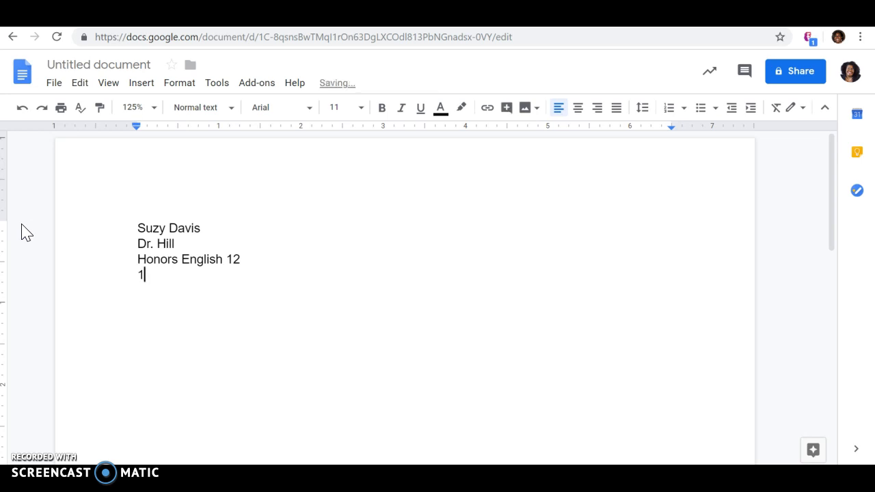
{"action": "type", "text": "5 May 2019"}
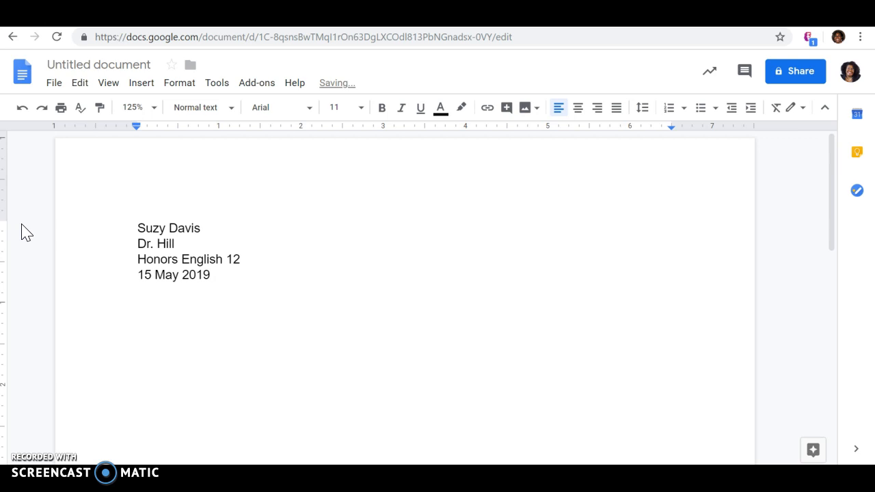
- Add an empty line after the '15 May 2019' date line
{"action": "left_click_drag", "start_coordinate": [137, 275], "coordinate": [219, 281]}
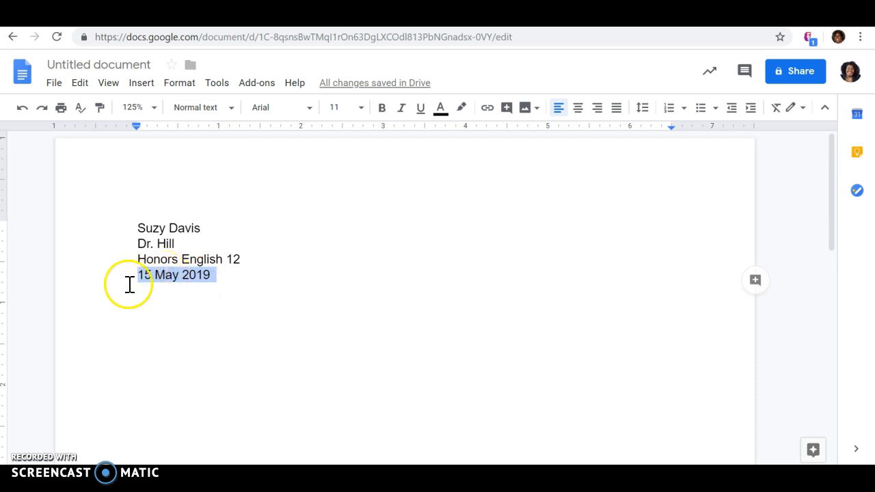
{"action": "left_click", "coordinate": [228, 279]}
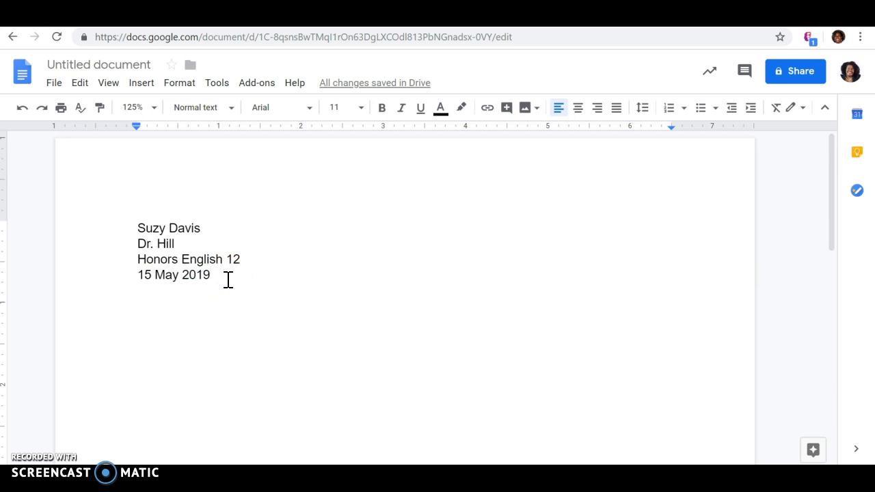
{"action": "key", "text": "Return"}
- Type the title 'Eliminating Weekend Hunger: Backpack Meals for Hampton Youth' and start a new line
{"action": "type", "text": "Elimin"}
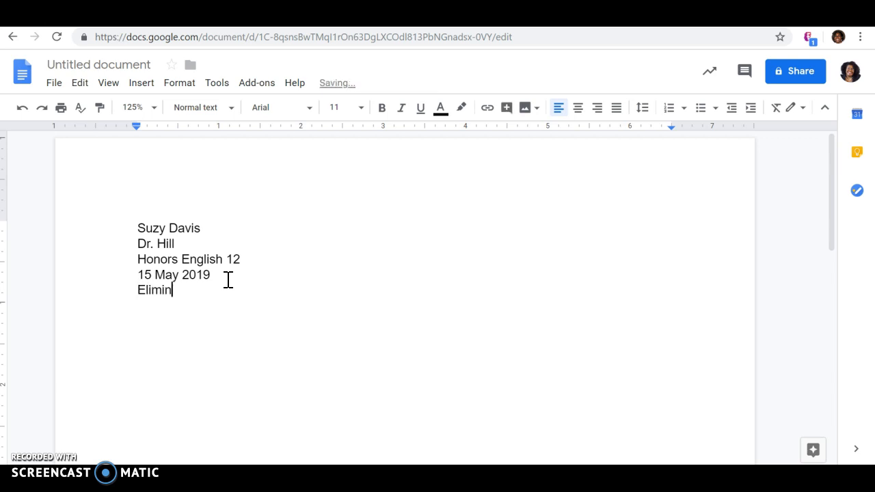
{"action": "type", "text": "ating Weekend Hunger"}
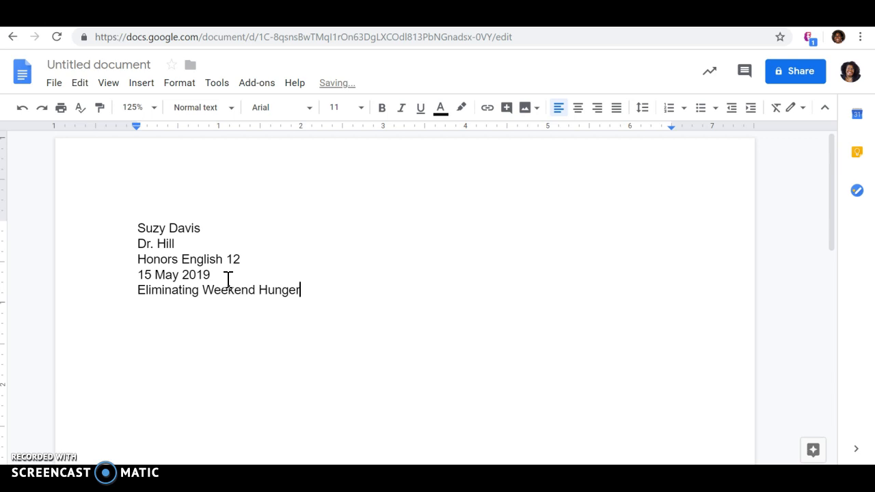
{"action": "type", "text": ": Backpack Me"}
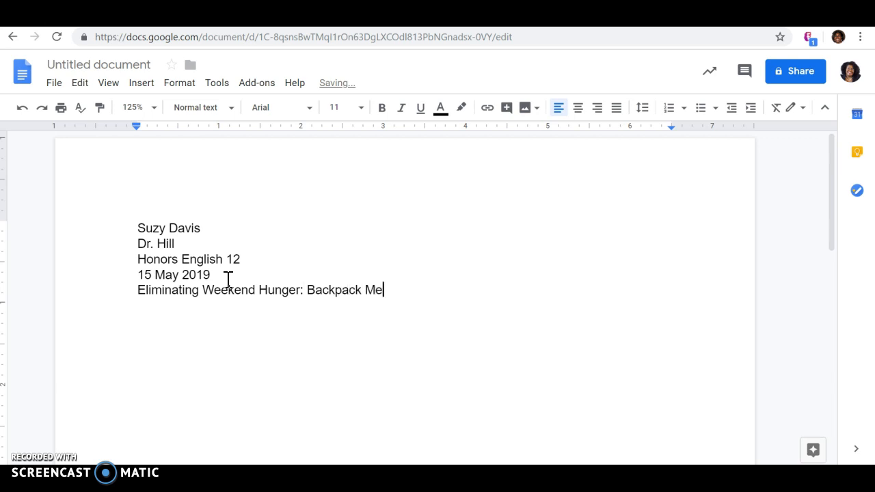
{"action": "type", "text": "als for Hampton"}
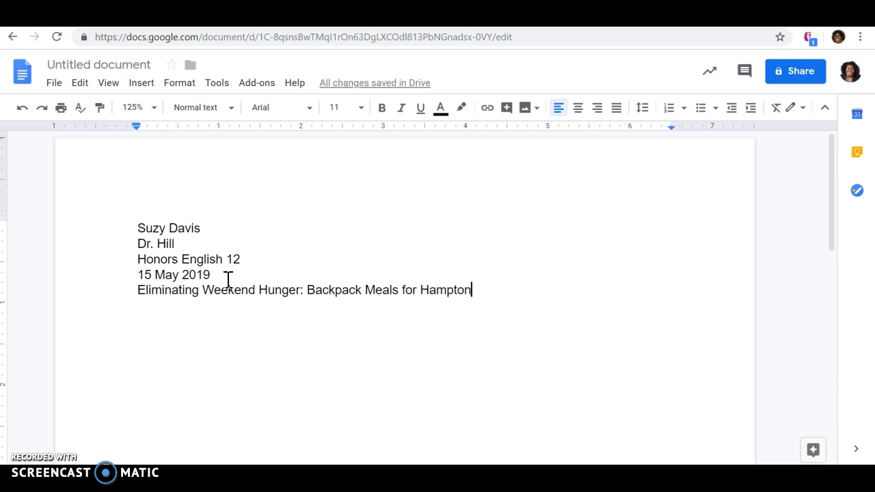
{"action": "type", "text": " Youth"}
{"action": "key", "text": "Return"}
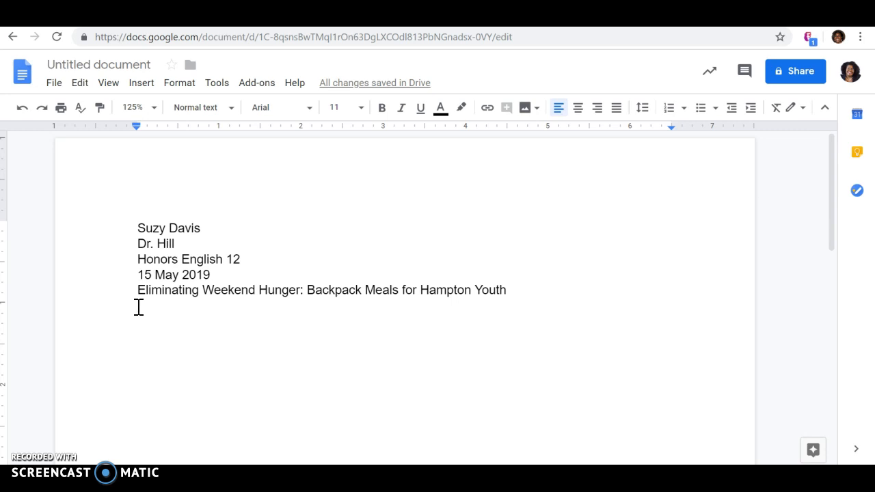
- Type 'Demographics for Hampton, VA' below the title and make it bold
{"action": "type", "text": "D"}
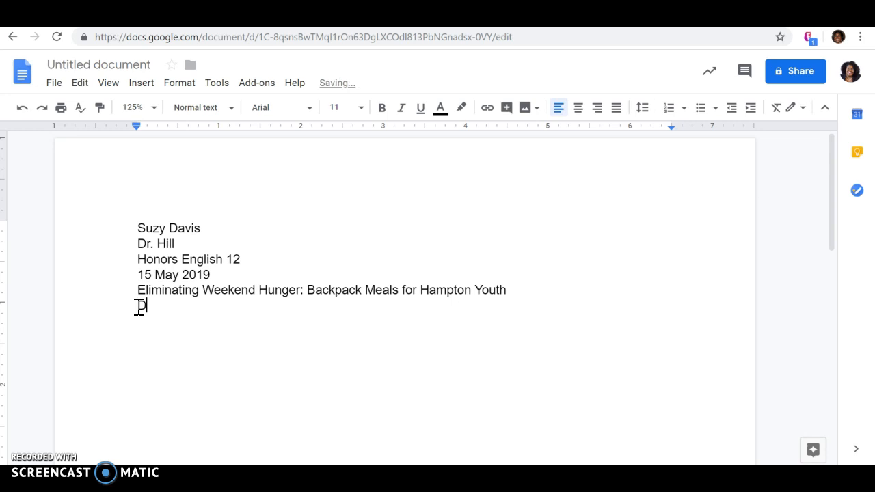
{"action": "type", "text": "emographics for "}
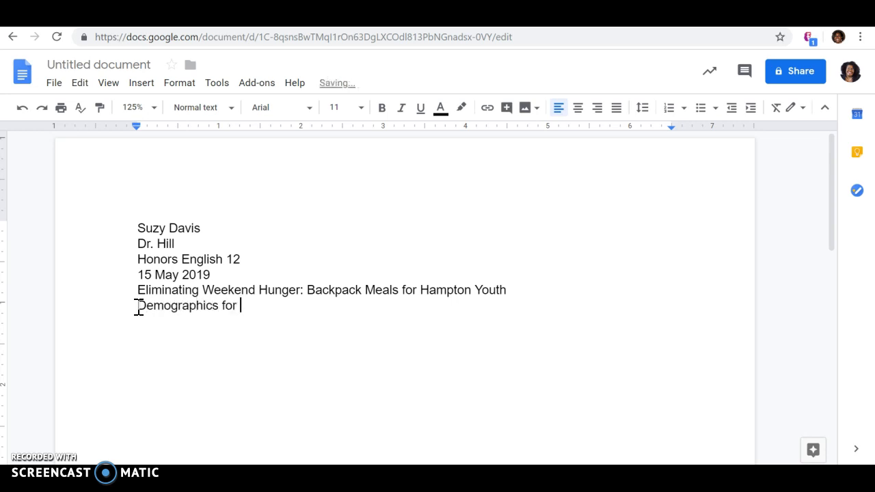
{"action": "type", "text": "Hampton, VA"}
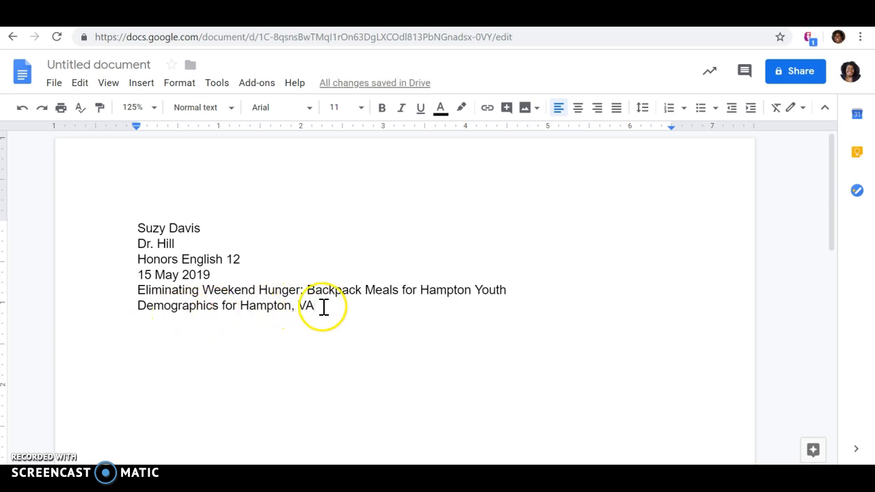
{"action": "left_click_drag", "start_coordinate": [316, 307], "coordinate": [128, 307]}
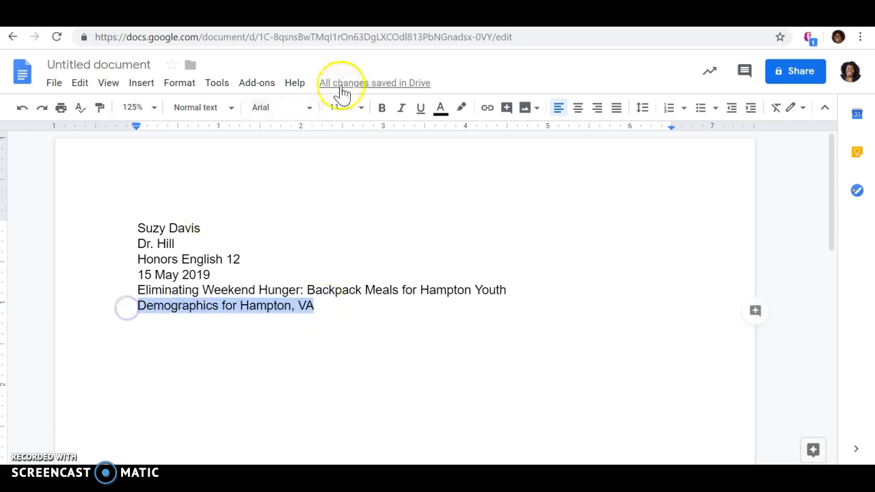
{"action": "left_click", "coordinate": [382, 107]}
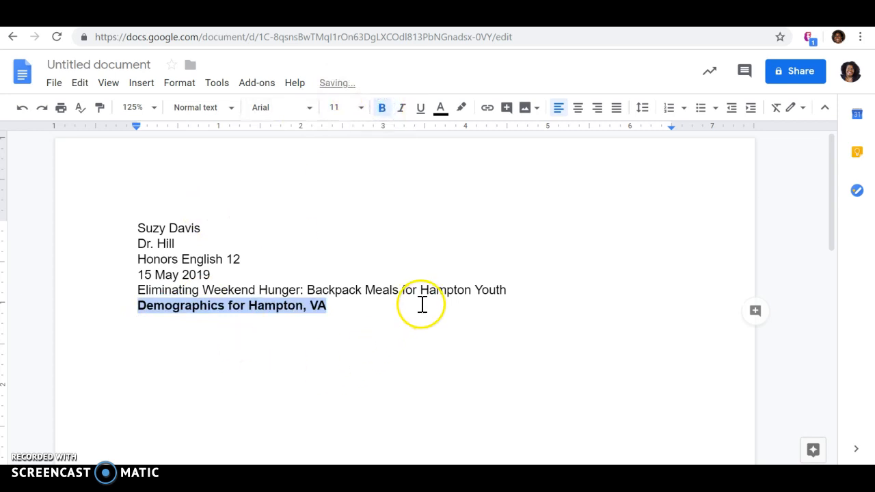
{"action": "left_click", "coordinate": [363, 316]}
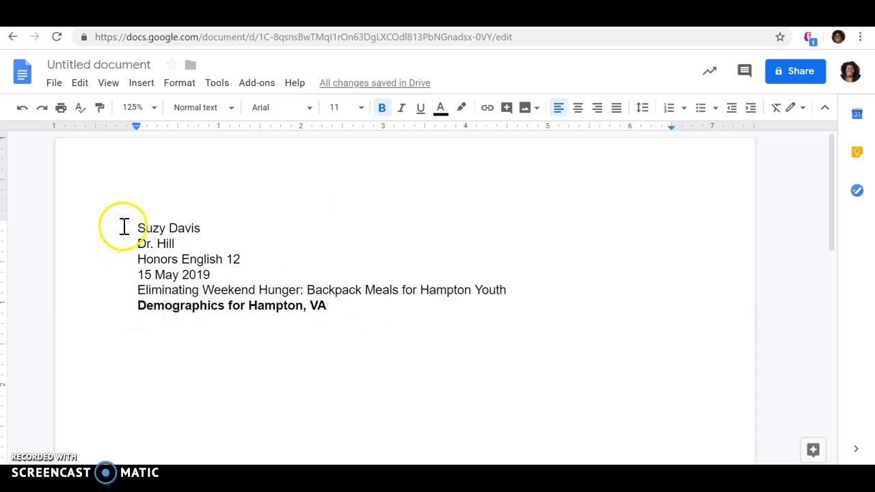
- Set the six heading lines to Times New Roman, size 12
{"action": "left_click_drag", "start_coordinate": [137, 228], "coordinate": [327, 309]}
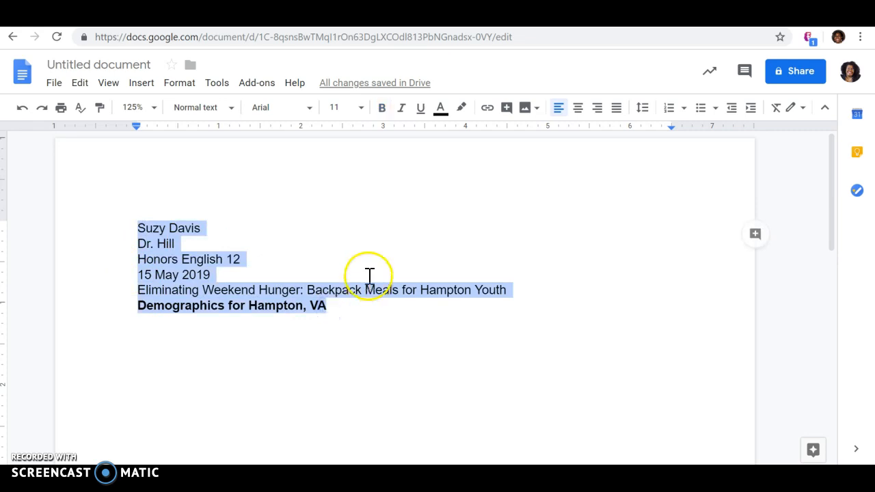
{"action": "left_click", "coordinate": [309, 112]}
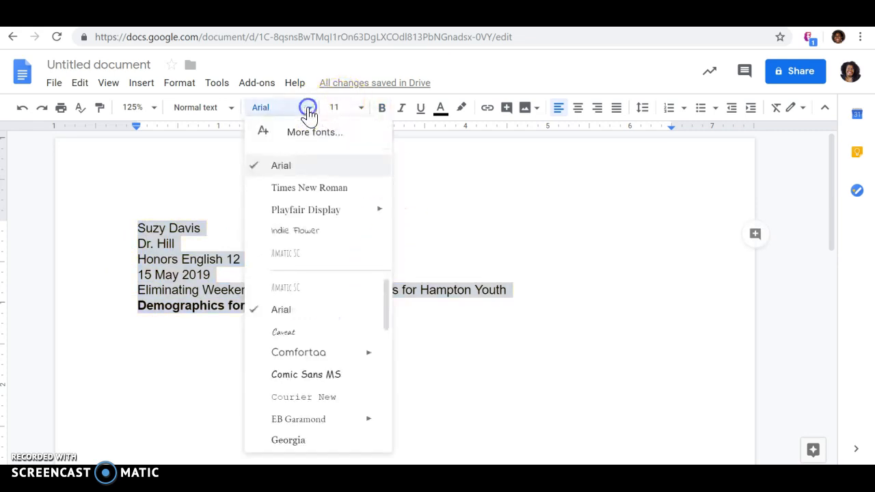
{"action": "left_click", "coordinate": [303, 189]}
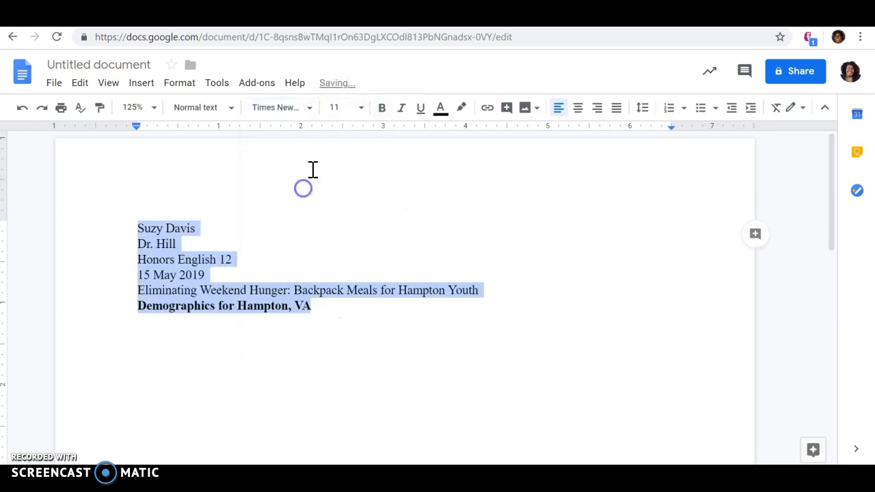
{"action": "left_click", "coordinate": [362, 109]}
{"action": "left_click", "coordinate": [340, 221]}
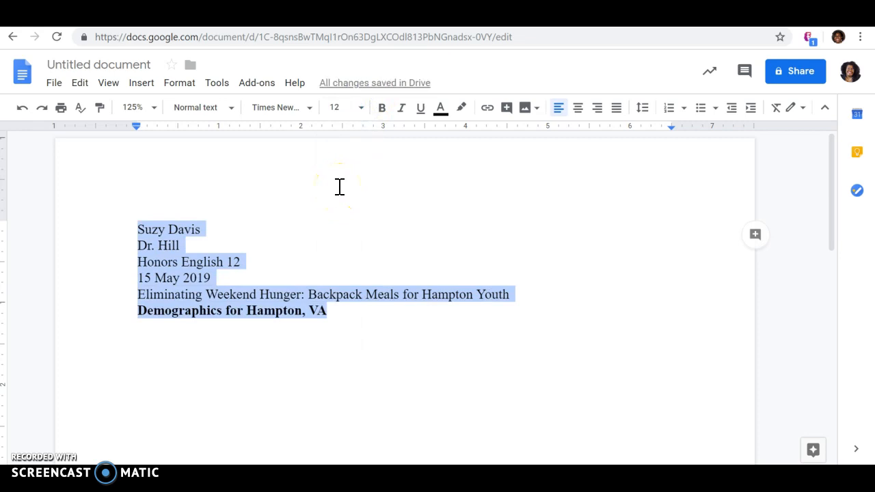
- Double-space the lines with custom spacing 2 and 0 before and after paragraphs
{"action": "left_click", "coordinate": [648, 111]}
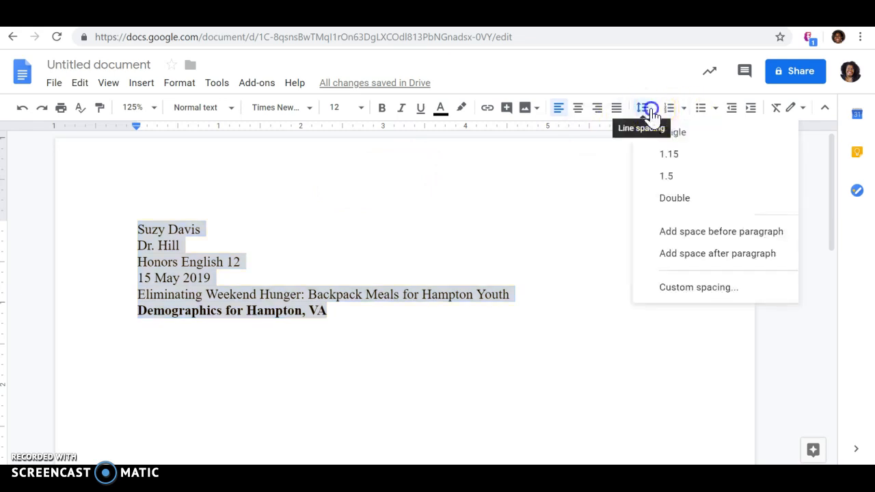
{"action": "left_click", "coordinate": [675, 200]}
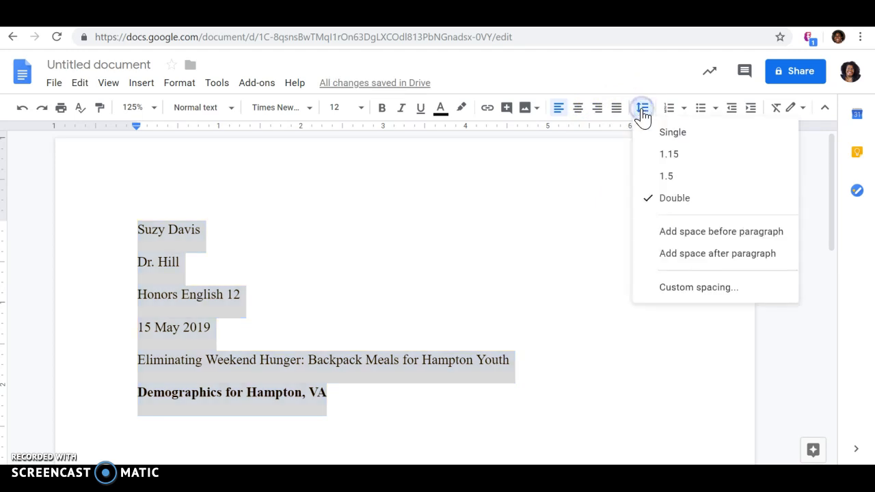
{"action": "left_click", "coordinate": [694, 288]}
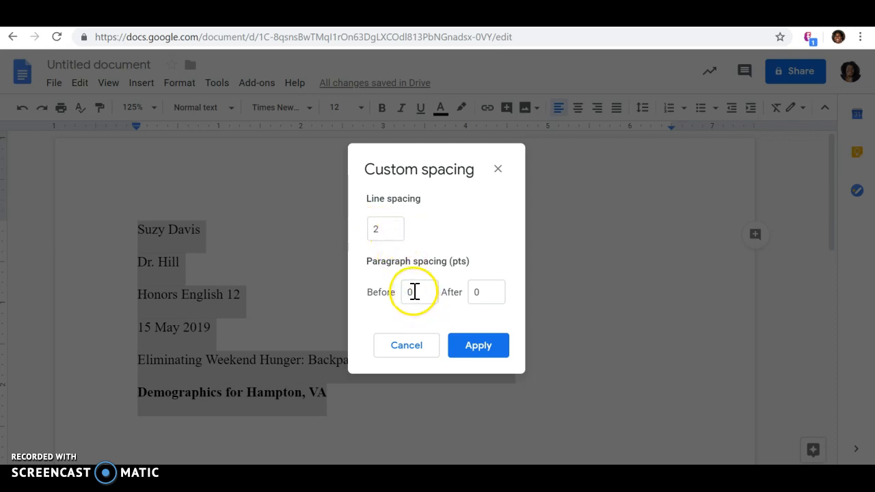
{"action": "left_click", "coordinate": [487, 350]}
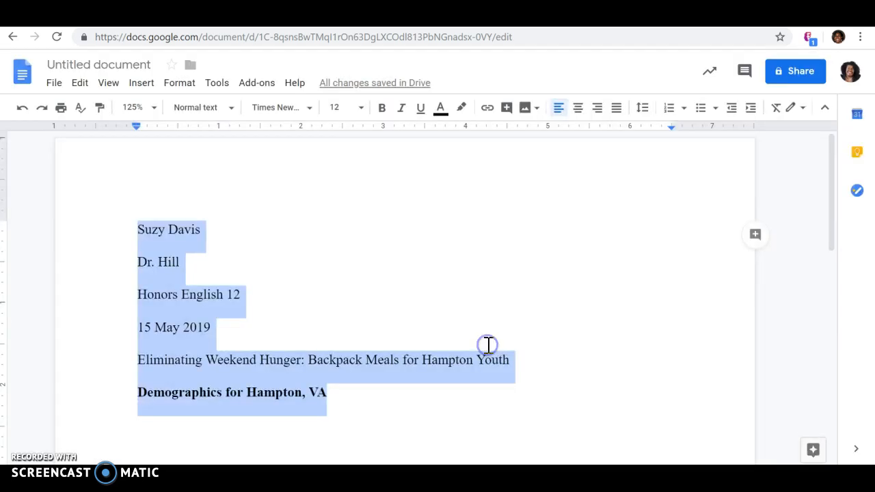
{"action": "left_click", "coordinate": [452, 403]}
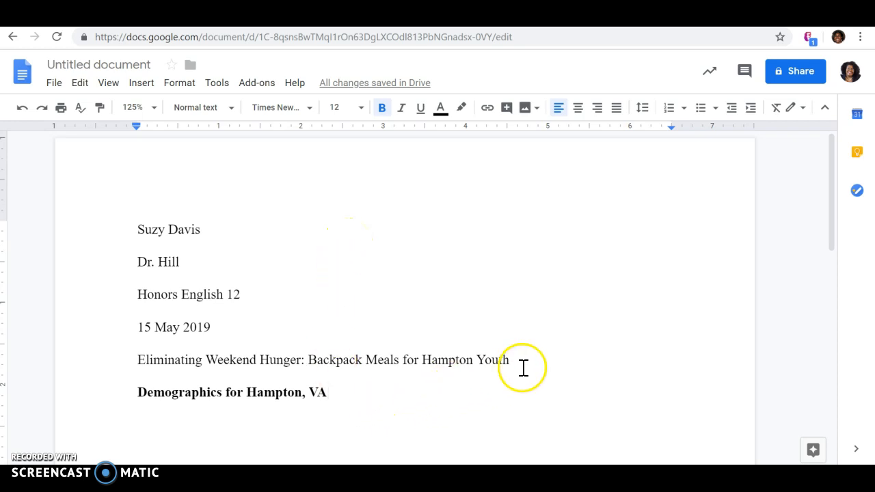
- Center the 'Eliminating Weekend Hunger: Backpack Meals for Hampton Youth' title line
{"action": "left_click", "coordinate": [140, 359]}
{"action": "left_click_drag", "start_coordinate": [140, 359], "coordinate": [509, 357]}
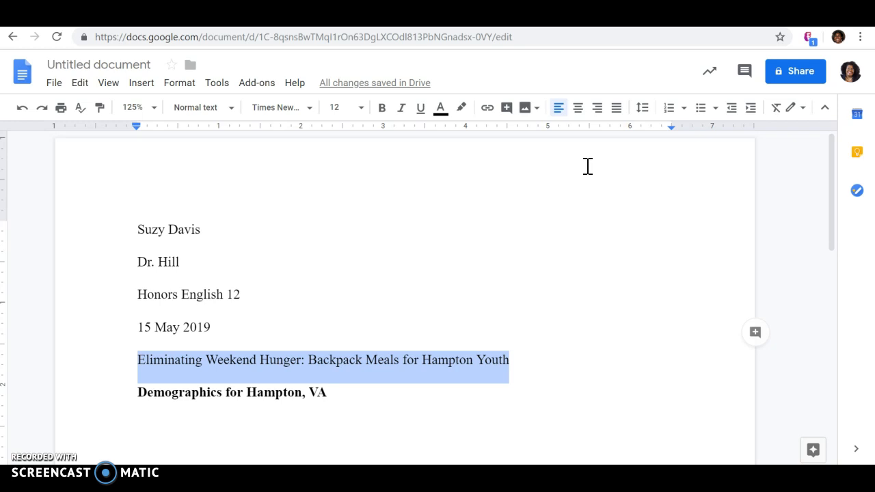
{"action": "left_click", "coordinate": [581, 109]}
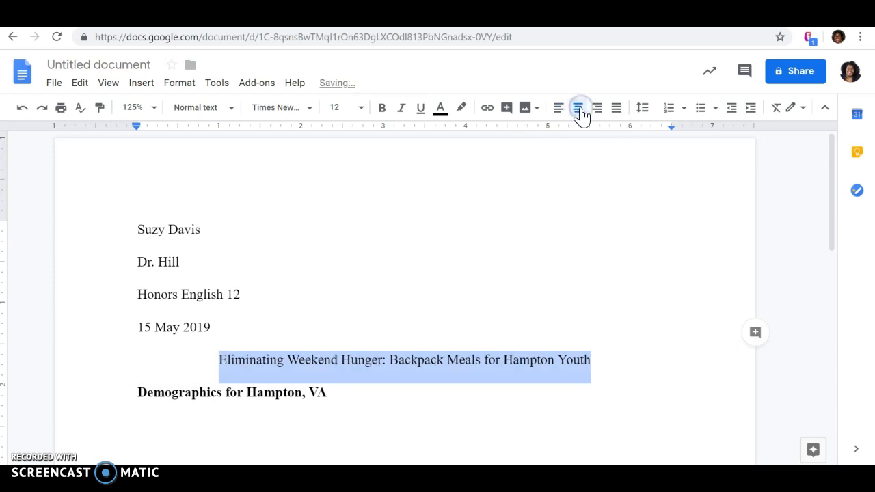
{"action": "left_click", "coordinate": [654, 399]}
{"action": "left_click", "coordinate": [467, 395]}
{"action": "scroll", "coordinate": [469, 394], "scroll_direction": "down", "scroll_amount": 3}
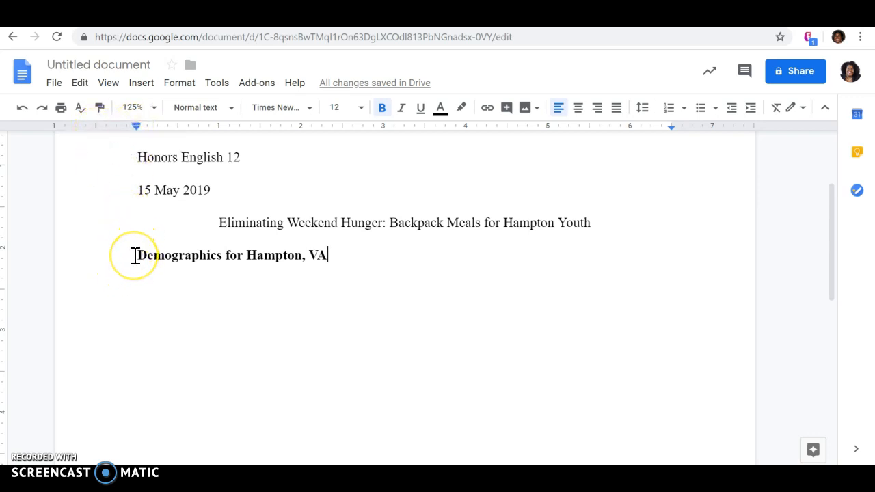
- Start a new non-bold line below the section heading and begin the body text
{"action": "left_click", "coordinate": [330, 257]}
{"action": "key", "text": "Return"}
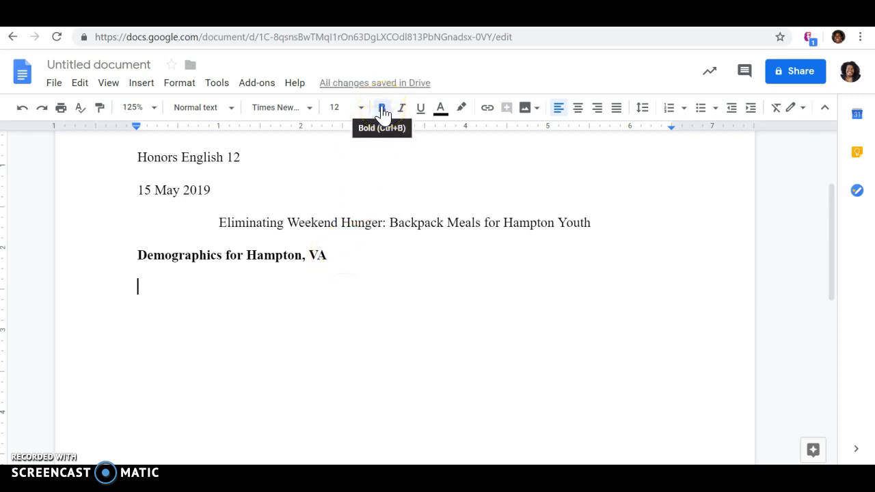
{"action": "left_click", "coordinate": [381, 110]}
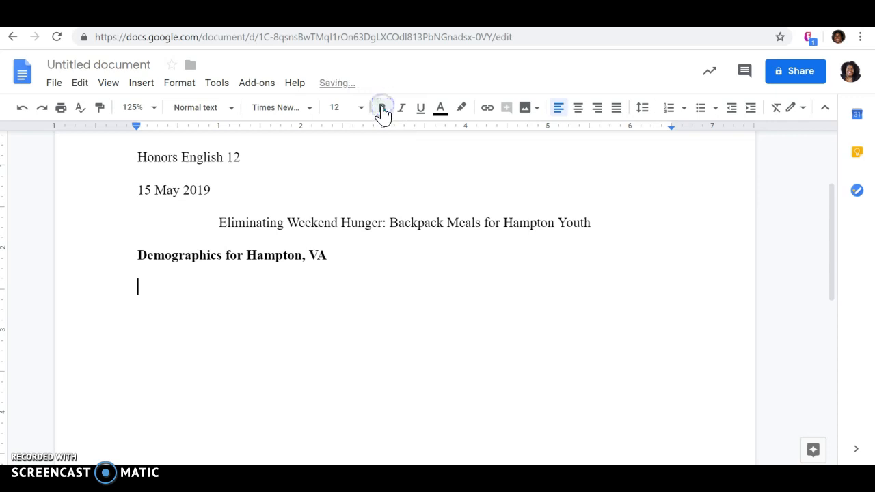
{"action": "left_click", "coordinate": [139, 287]}
{"action": "left_click_drag", "start_coordinate": [139, 287], "coordinate": [203, 334]}
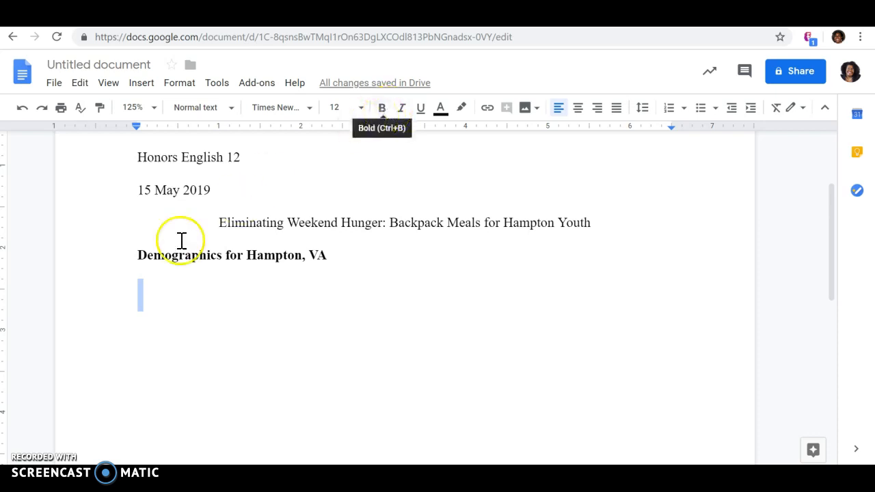
{"action": "left_click", "coordinate": [155, 303]}
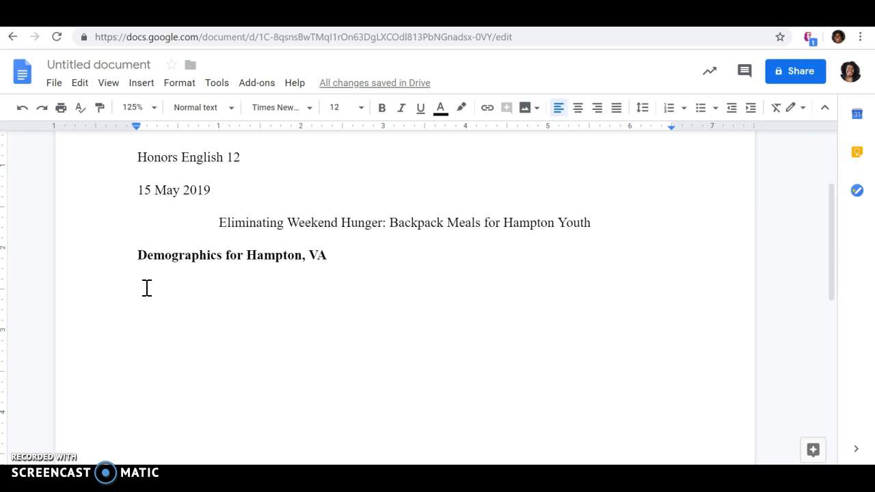
{"action": "type", "text": "Start here..."}
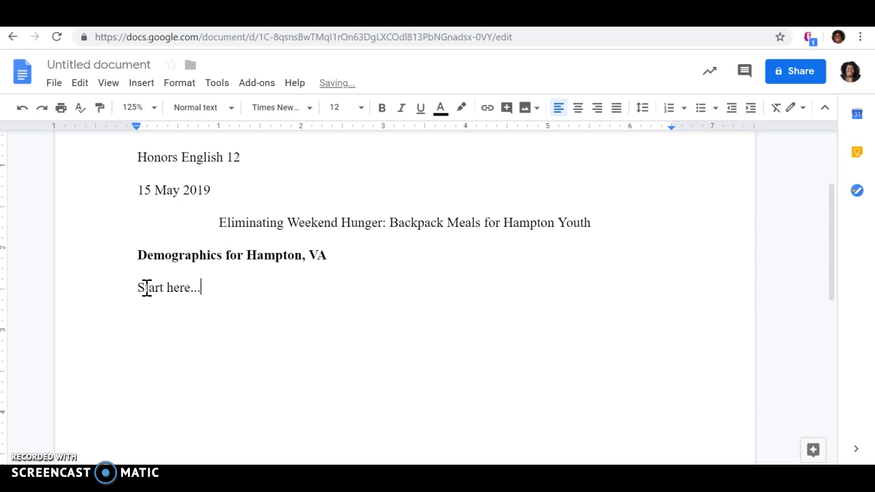
- Indent the first line of the 'Start here...' body paragraph with a Tab
{"action": "left_click", "coordinate": [138, 289]}
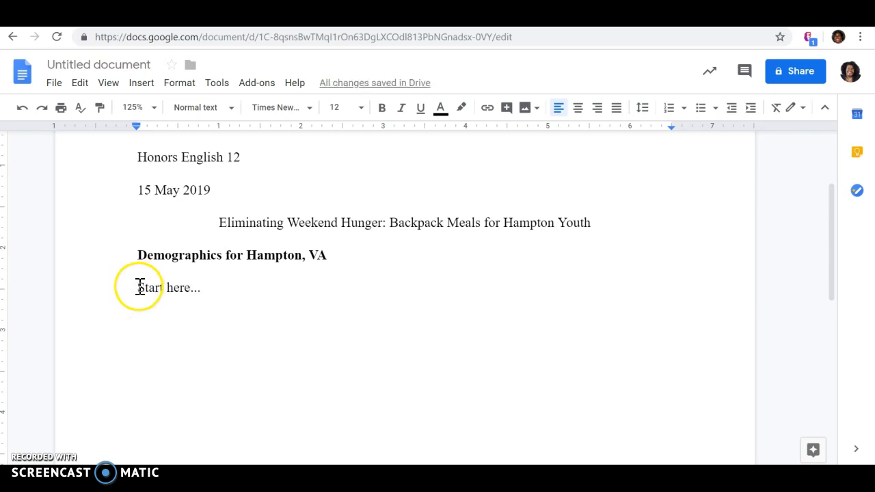
{"action": "left_click", "coordinate": [138, 287]}
{"action": "key", "text": "Tab"}
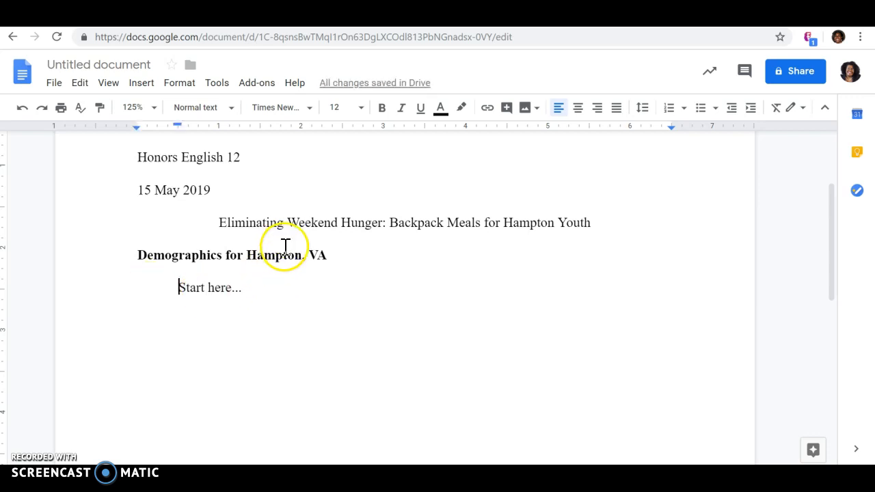
{"action": "left_click_drag", "start_coordinate": [328, 256], "coordinate": [135, 255]}
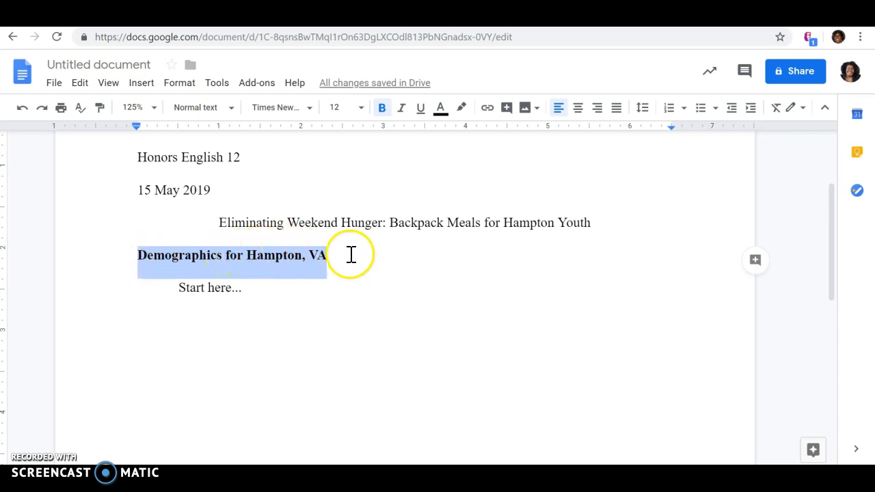
{"action": "left_click", "coordinate": [253, 291]}
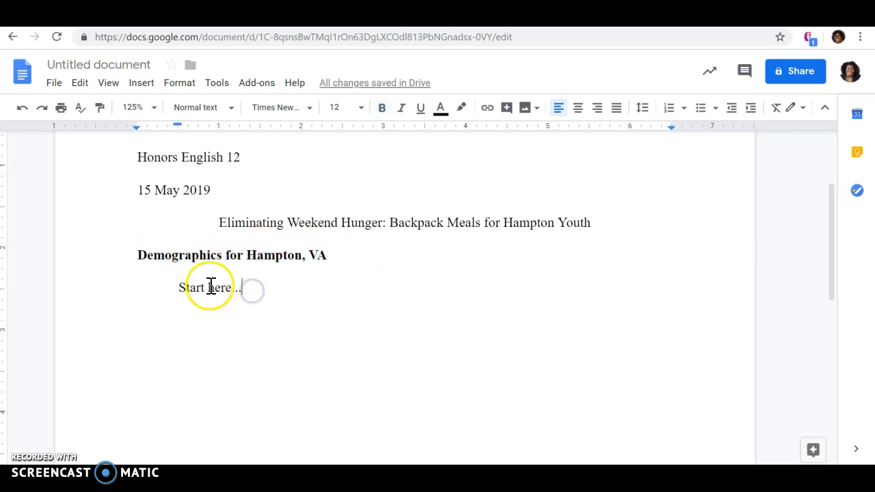
{"action": "left_click_drag", "start_coordinate": [179, 287], "coordinate": [241, 288]}
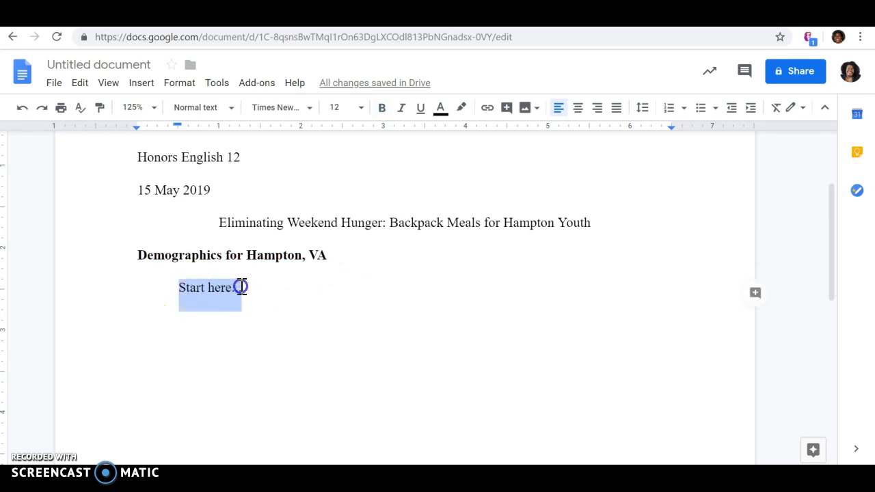
{"action": "left_click", "coordinate": [175, 288]}
{"action": "left_click", "coordinate": [268, 287]}
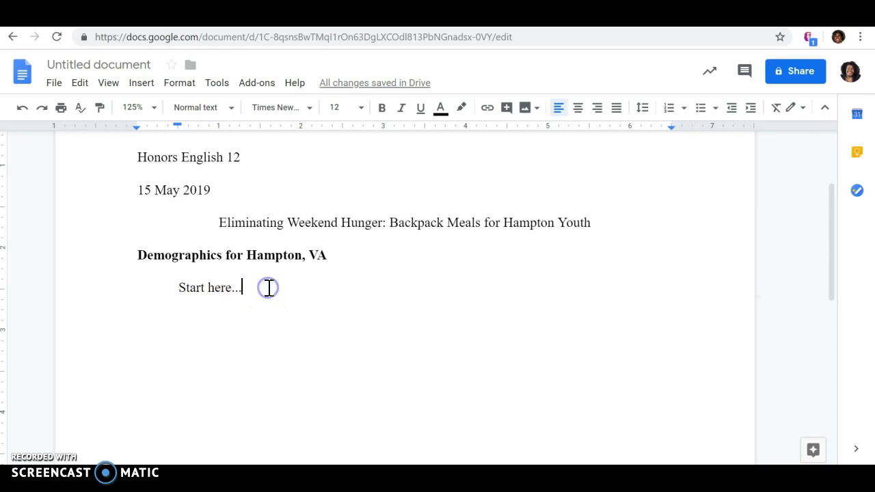
{"action": "left_click", "coordinate": [191, 287]}
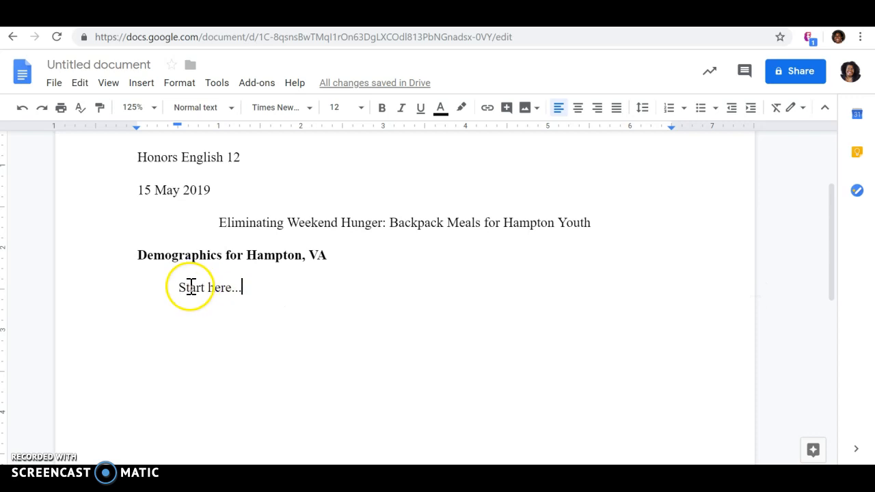
{"action": "left_click", "coordinate": [248, 289]}
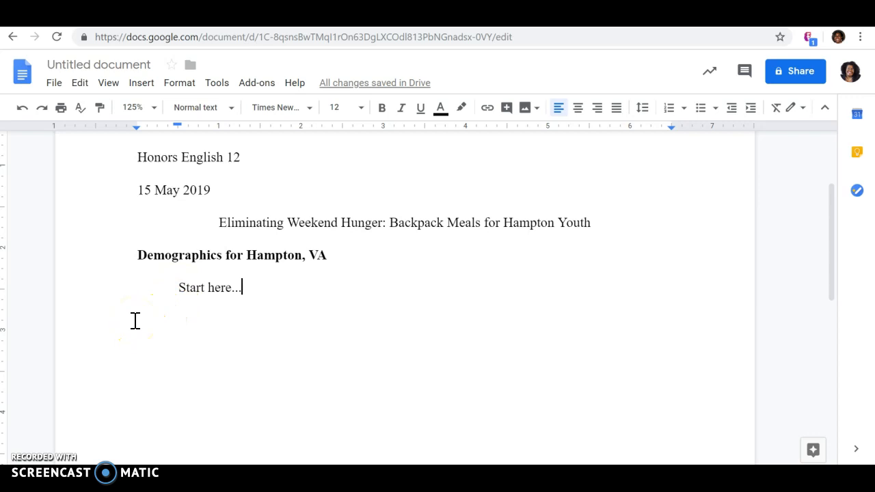
{"action": "scroll", "coordinate": [358, 293], "scroll_direction": "up", "scroll_amount": 3}
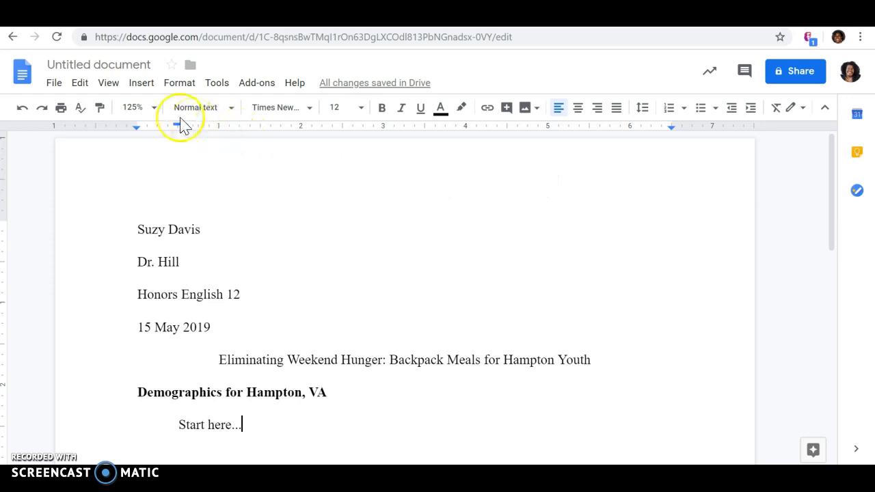
- Insert a page number in the top-right header position via Insert > Header & page number
{"action": "left_click", "coordinate": [151, 93]}
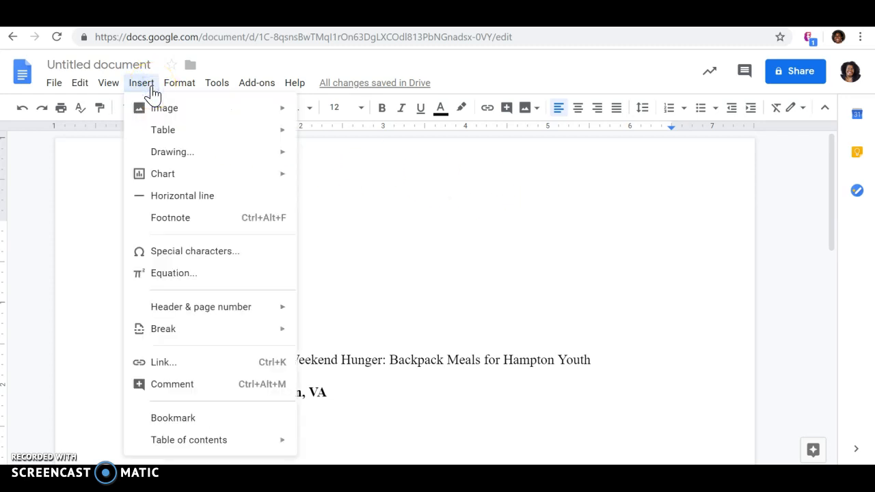
{"action": "mouse_move", "coordinate": [180, 314]}
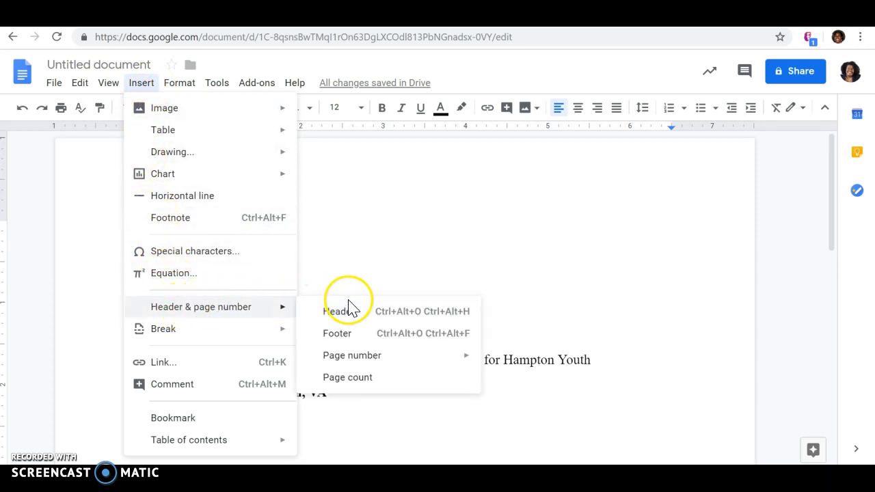
{"action": "mouse_move", "coordinate": [361, 357]}
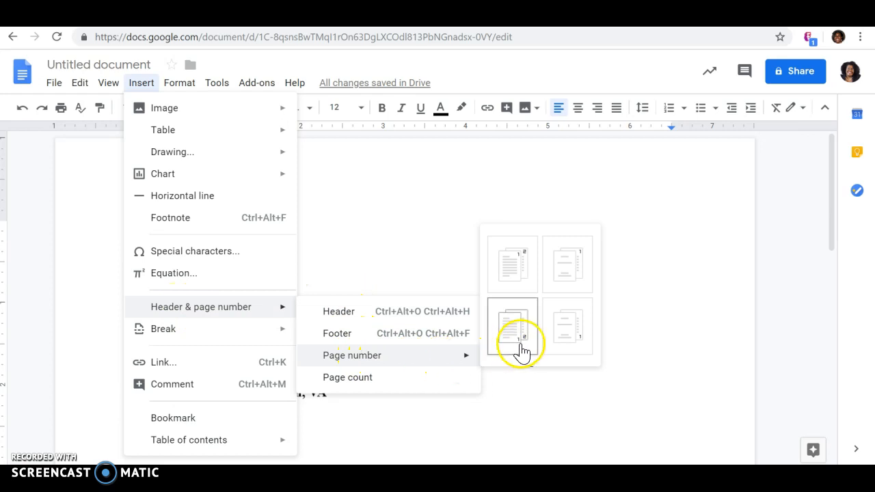
{"action": "left_click", "coordinate": [521, 268]}
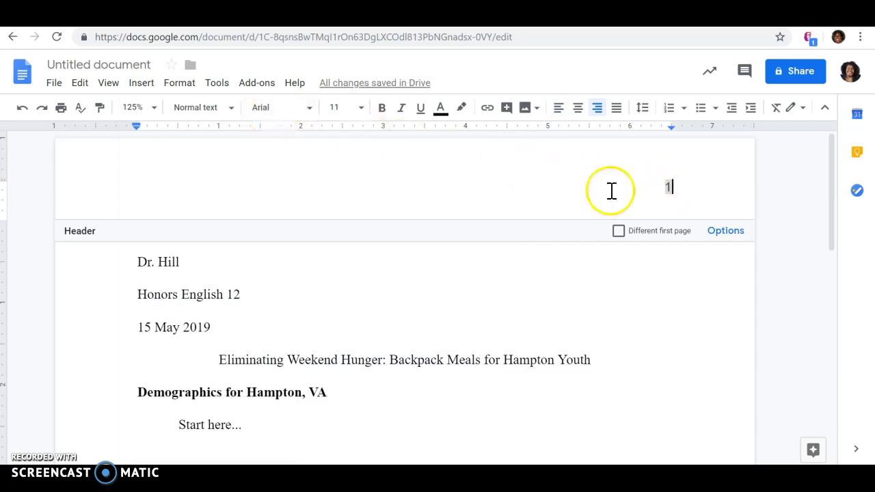
- Set the header page number to Times New Roman, size 12
{"action": "double_click", "coordinate": [664, 188]}
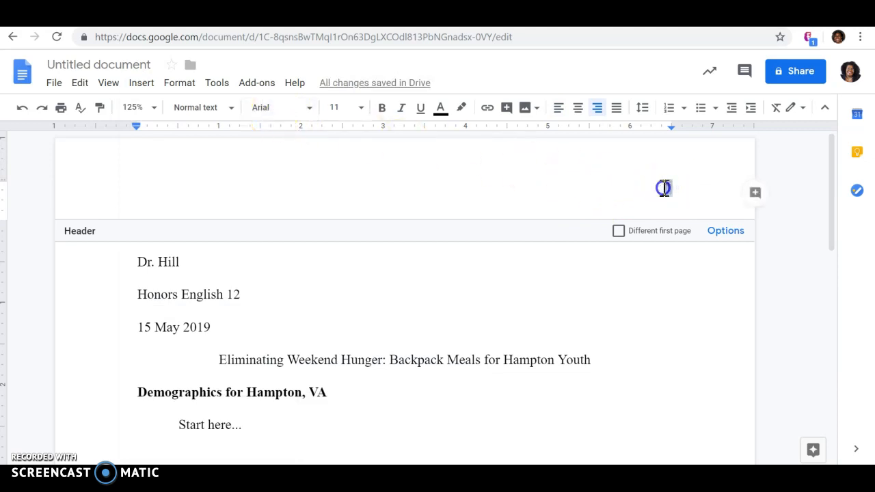
{"action": "left_click", "coordinate": [310, 111]}
{"action": "left_click", "coordinate": [294, 165]}
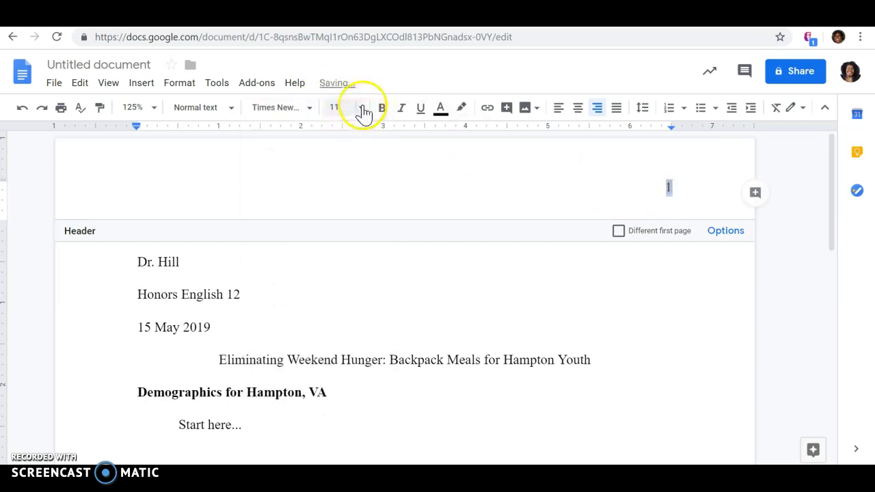
{"action": "left_click", "coordinate": [363, 109]}
{"action": "left_click", "coordinate": [344, 219]}
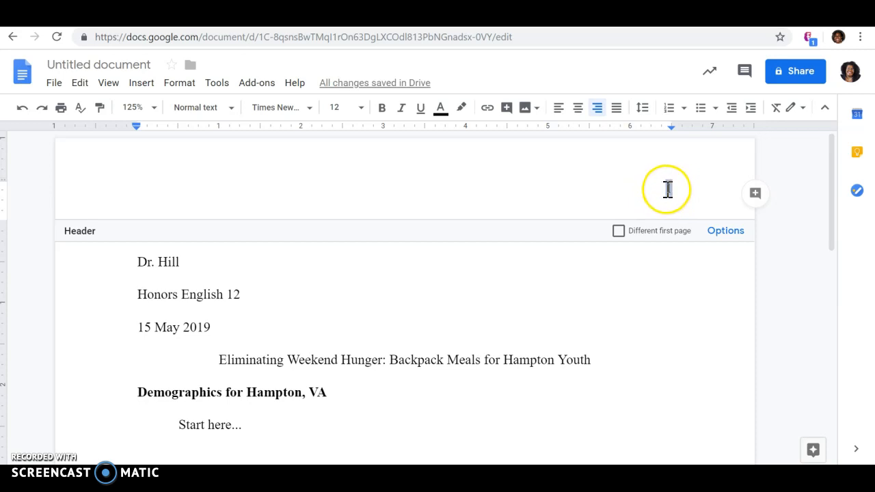
- Type the student's last name before the page number 1, then leave the header
{"action": "left_click", "coordinate": [668, 189]}
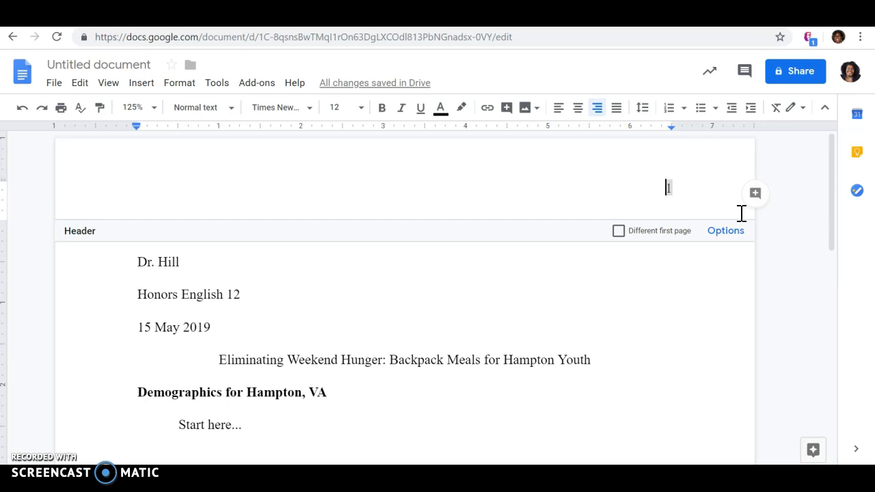
{"action": "type", "text": "Dav"}
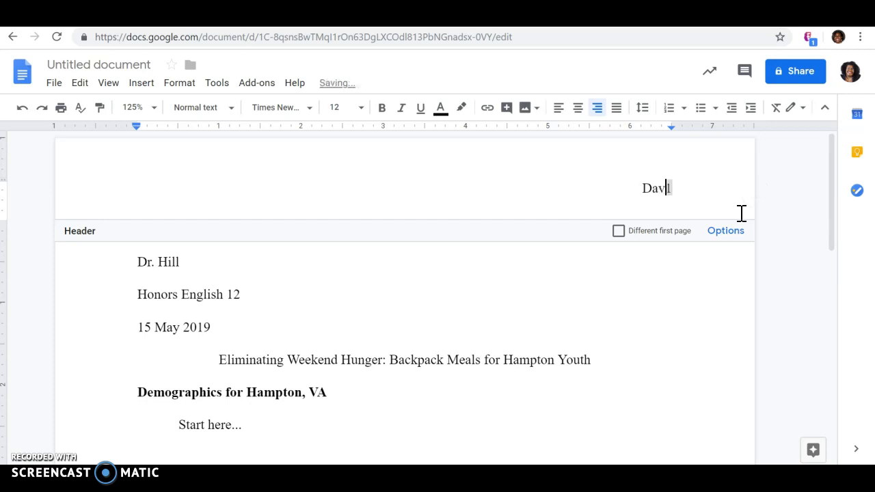
{"action": "type", "text": "is"}
{"action": "left_click", "coordinate": [664, 188]}
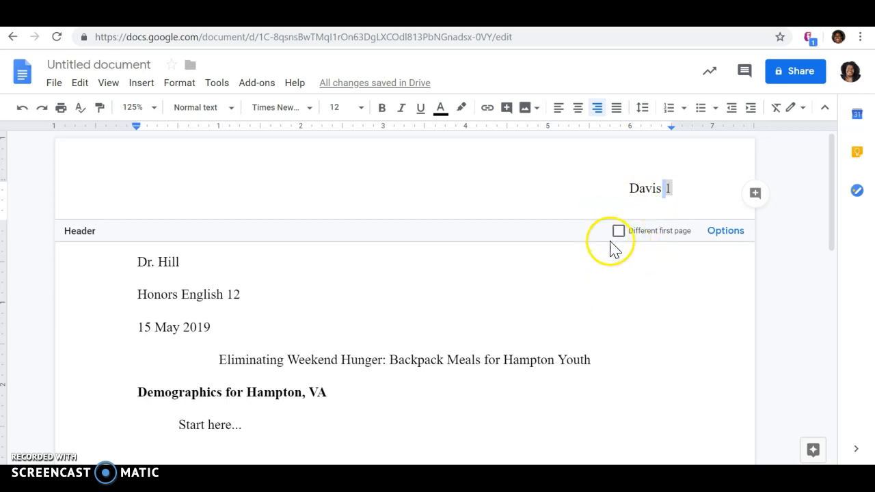
{"action": "left_click", "coordinate": [582, 301]}
- Place the cursor at the end of the indented 'Start here...' body line
{"action": "scroll", "coordinate": [436, 227], "scroll_direction": "down", "scroll_amount": 1}
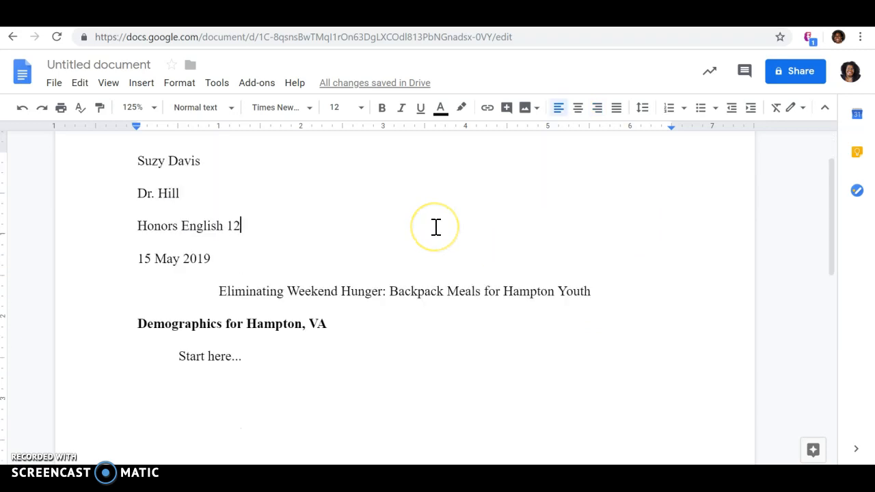
{"action": "scroll", "coordinate": [437, 227], "scroll_direction": "up", "scroll_amount": 1}
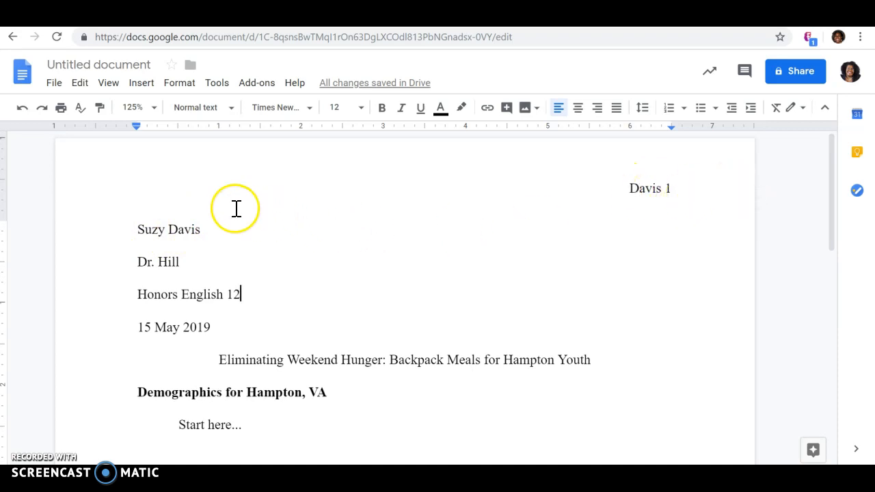
{"action": "scroll", "coordinate": [209, 226], "scroll_direction": "down", "scroll_amount": 1}
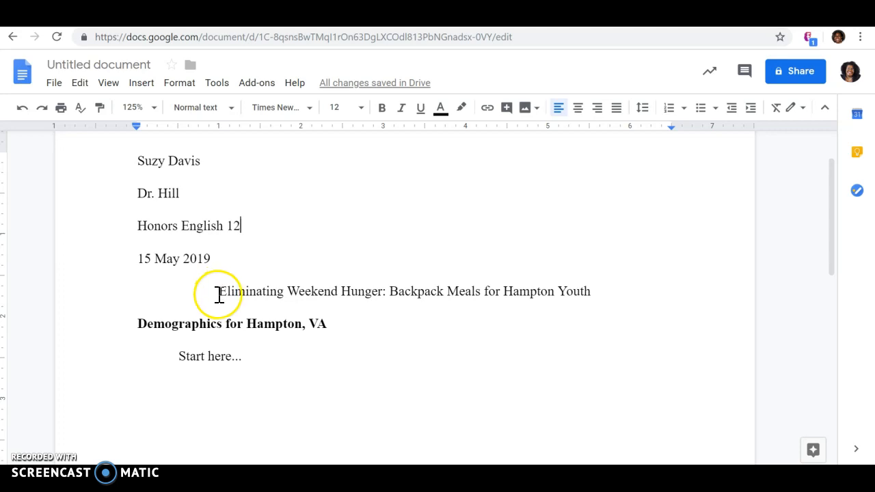
{"action": "scroll", "coordinate": [219, 294], "scroll_direction": "up", "scroll_amount": 1}
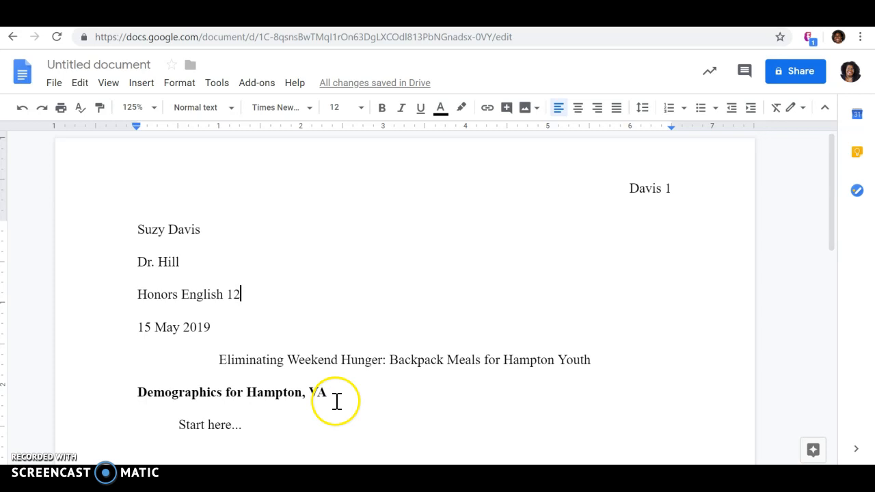
{"action": "left_click", "coordinate": [180, 426]}
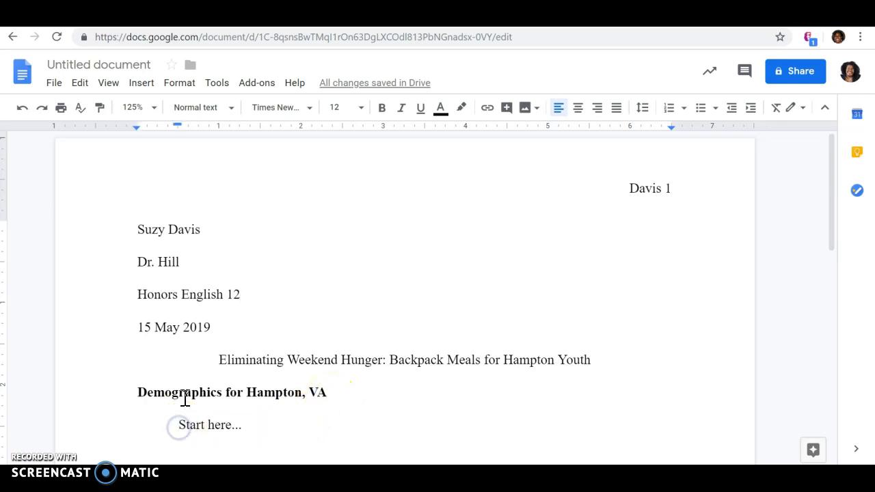
{"action": "left_click", "coordinate": [262, 432]}
{"action": "scroll", "coordinate": [442, 256], "scroll_direction": "down", "scroll_amount": 2}
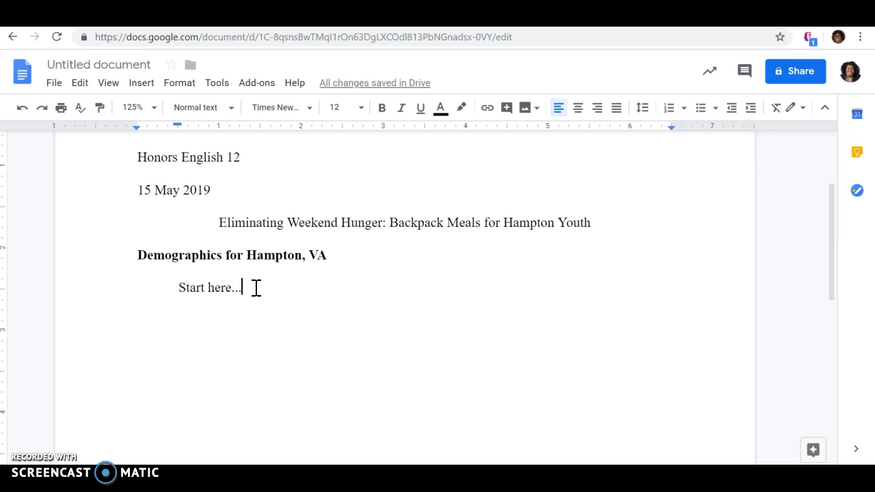
- Add two blank lines after 'Start here...' and remove the indent from them
{"action": "key", "text": "Return"}
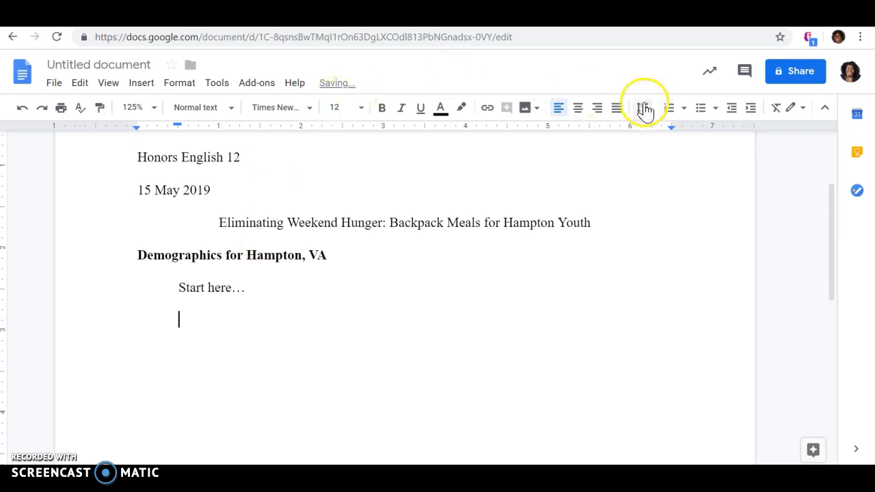
{"action": "left_click", "coordinate": [731, 112]}
{"action": "left_click", "coordinate": [731, 112]}
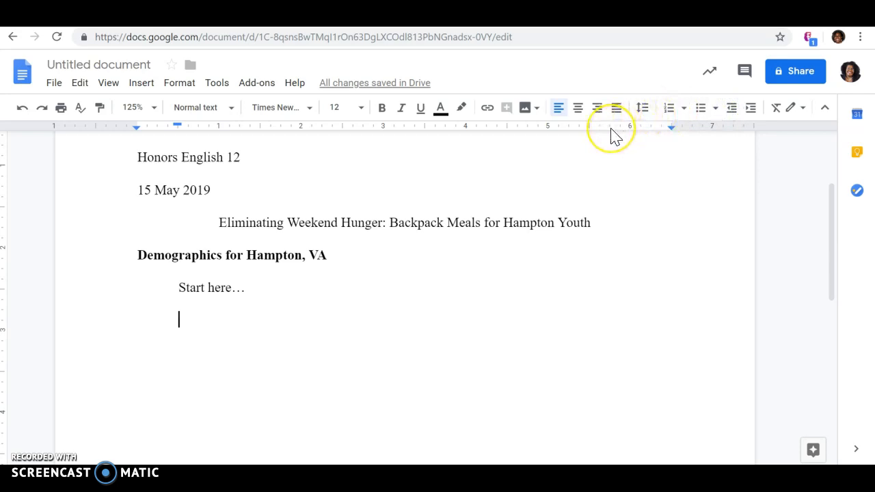
{"action": "key", "text": "Return"}
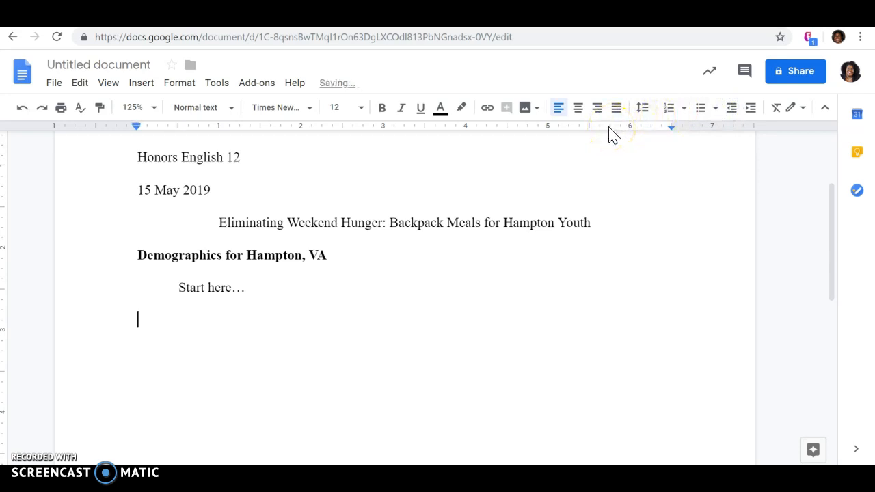
- Insert a page break so page 2 begins with a 'Davis 2' header
{"action": "left_click", "coordinate": [142, 85]}
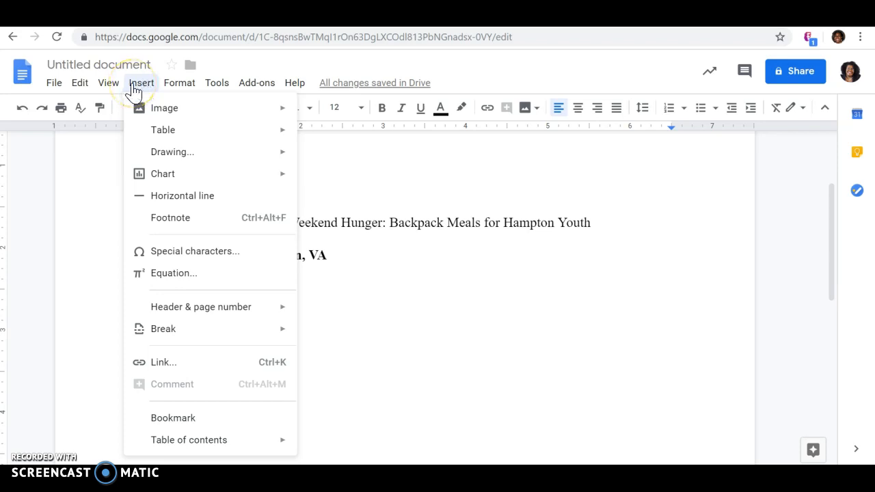
{"action": "mouse_move", "coordinate": [149, 335]}
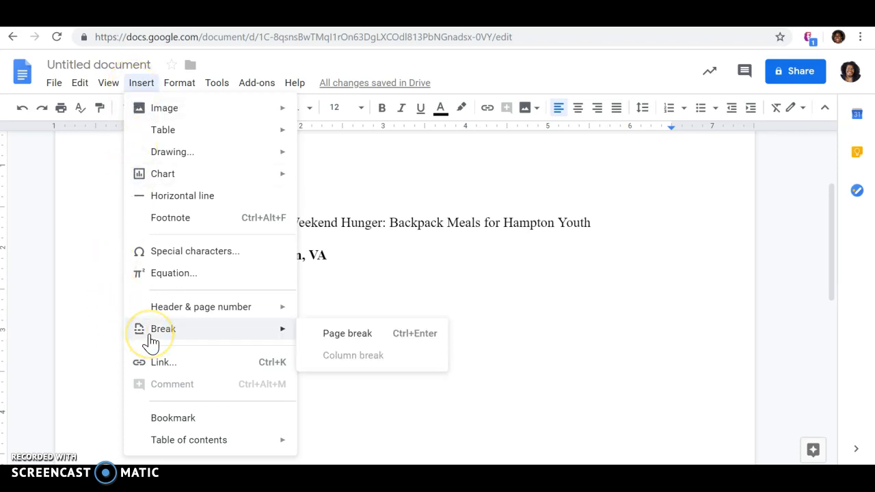
{"action": "left_click", "coordinate": [364, 337]}
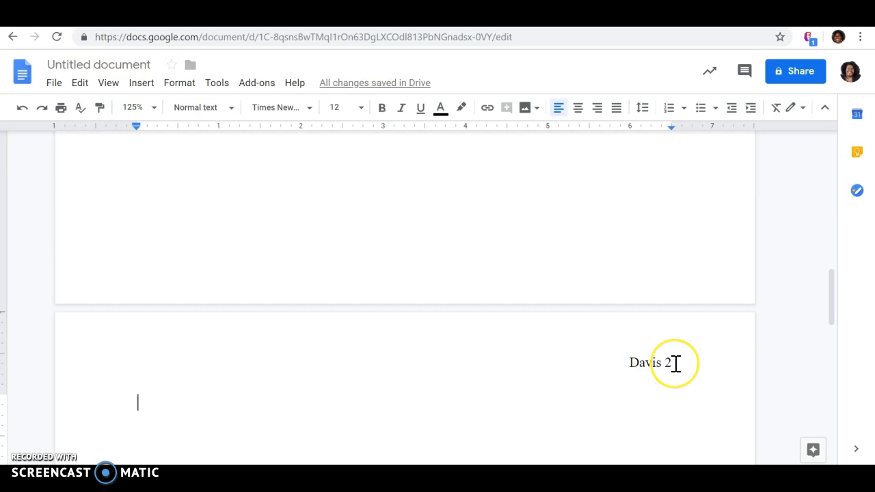
{"action": "scroll", "coordinate": [675, 363], "scroll_direction": "up", "scroll_amount": 10}
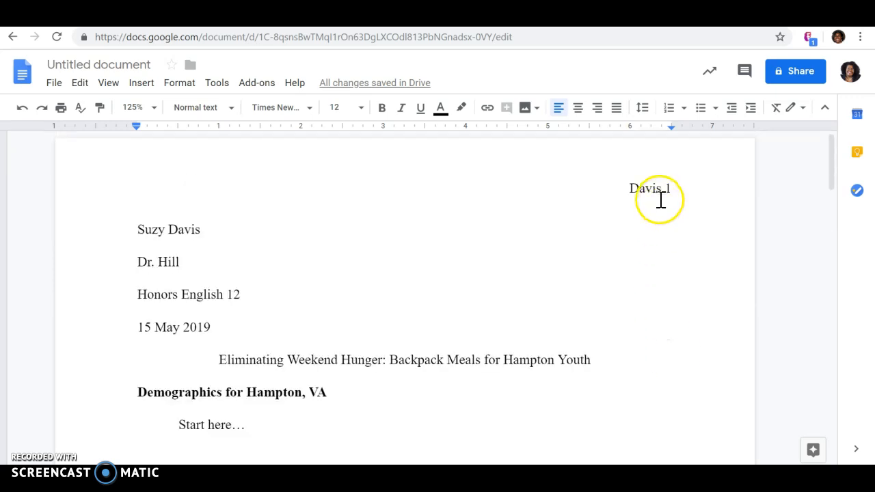
{"action": "scroll", "coordinate": [662, 200], "scroll_direction": "down", "scroll_amount": 10}
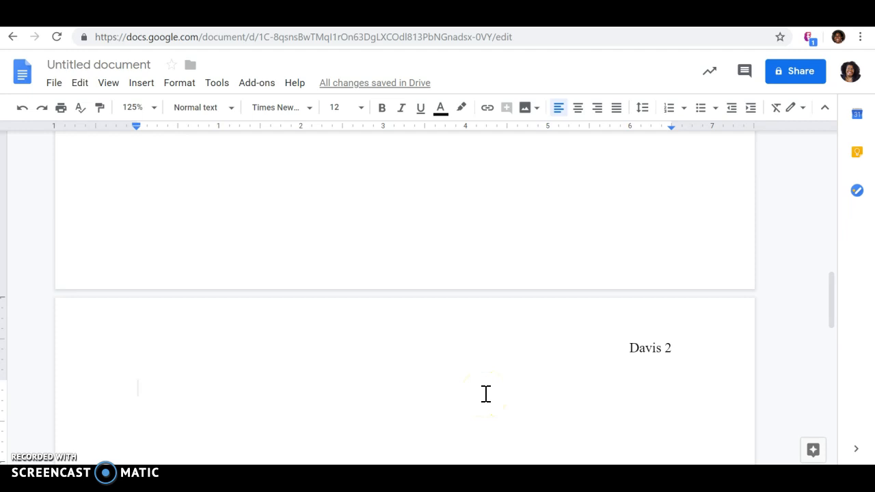
- Undo the page break, extra blank lines and ellipsis change after 'Start here...'
{"action": "left_click", "coordinate": [19, 110]}
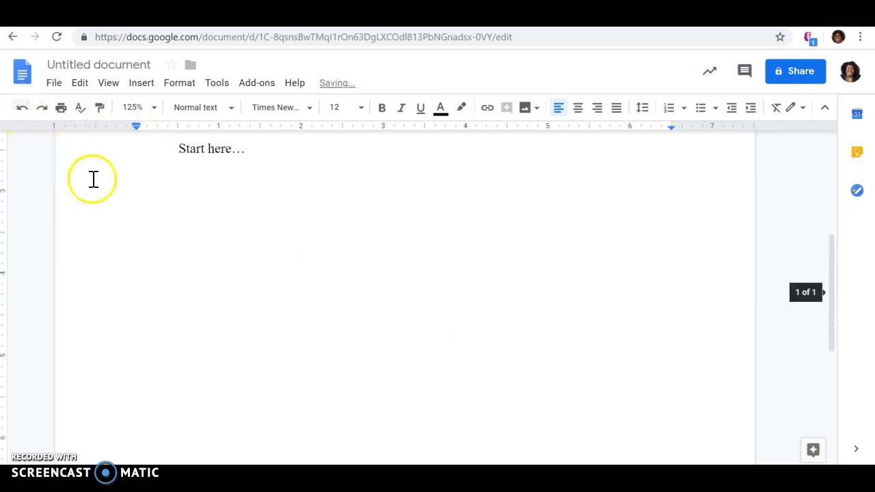
{"action": "scroll", "coordinate": [234, 224], "scroll_direction": "up", "scroll_amount": 2}
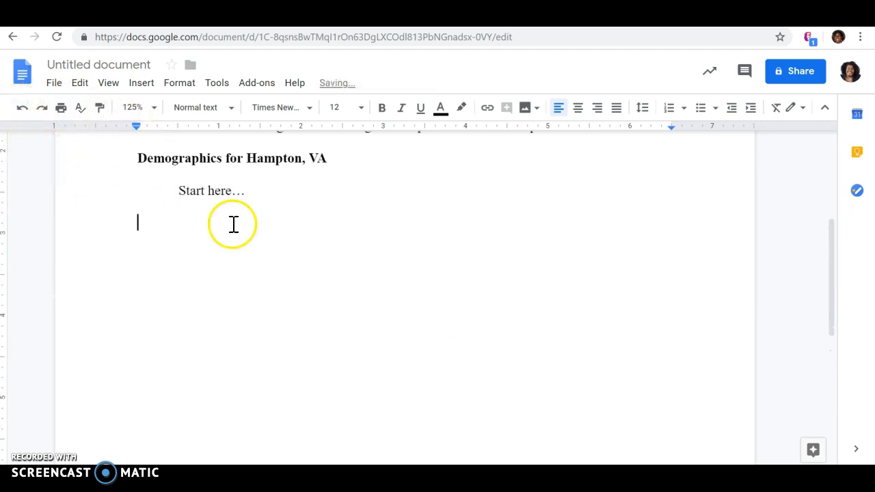
{"action": "left_click", "coordinate": [21, 109]}
{"action": "left_click", "coordinate": [20, 109]}
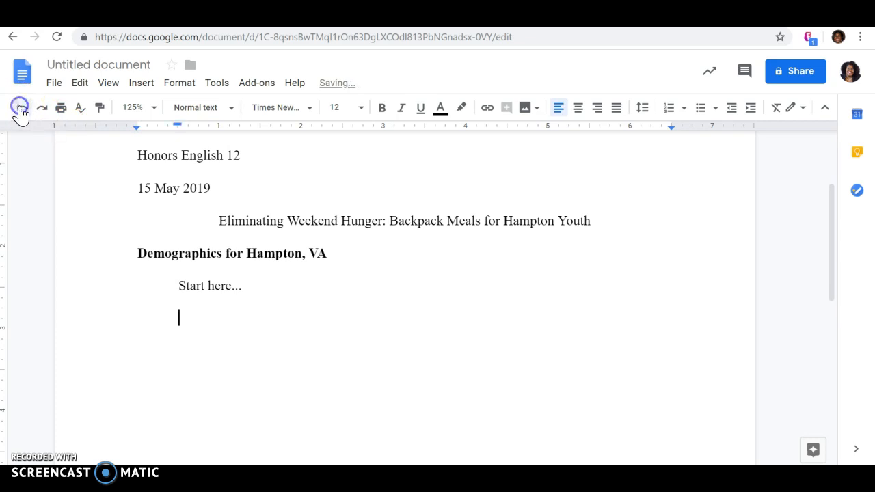
{"action": "left_click", "coordinate": [20, 109]}
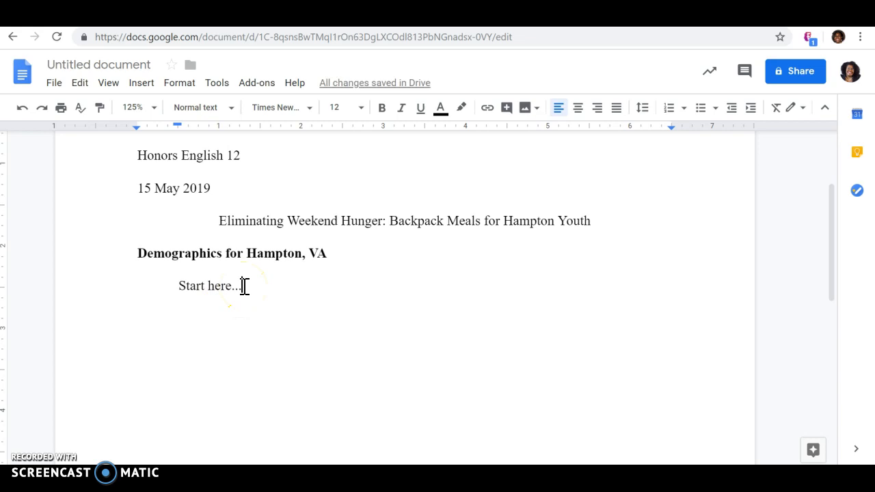
- Select the 'Start here...' placeholder text
{"action": "left_click", "coordinate": [179, 286]}
{"action": "left_click_drag", "start_coordinate": [179, 286], "coordinate": [244, 287]}
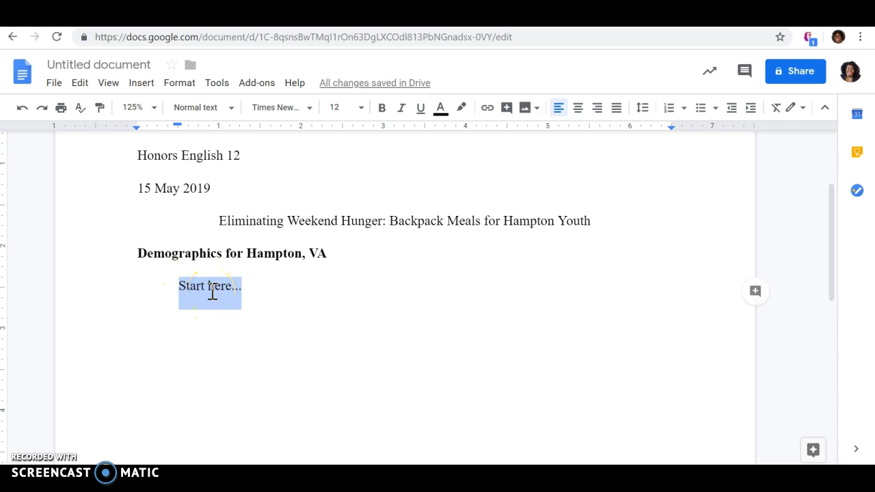
{"action": "scroll", "coordinate": [212, 291], "scroll_direction": "up", "scroll_amount": 3}
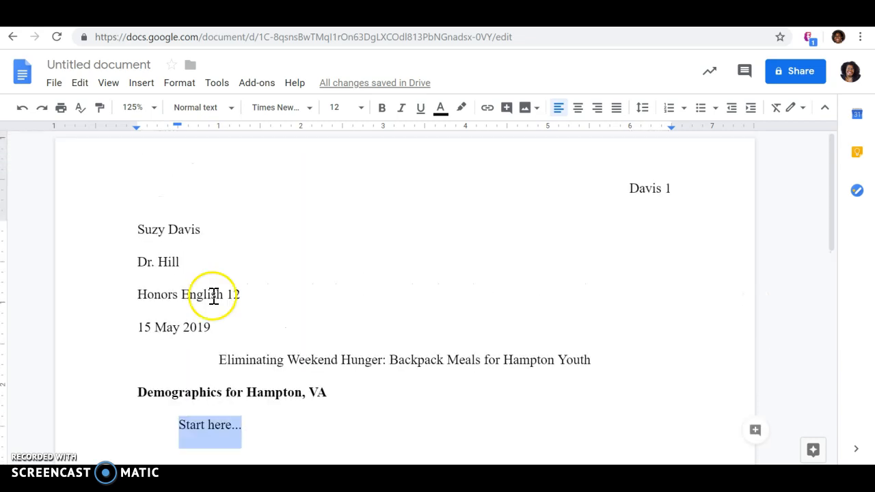